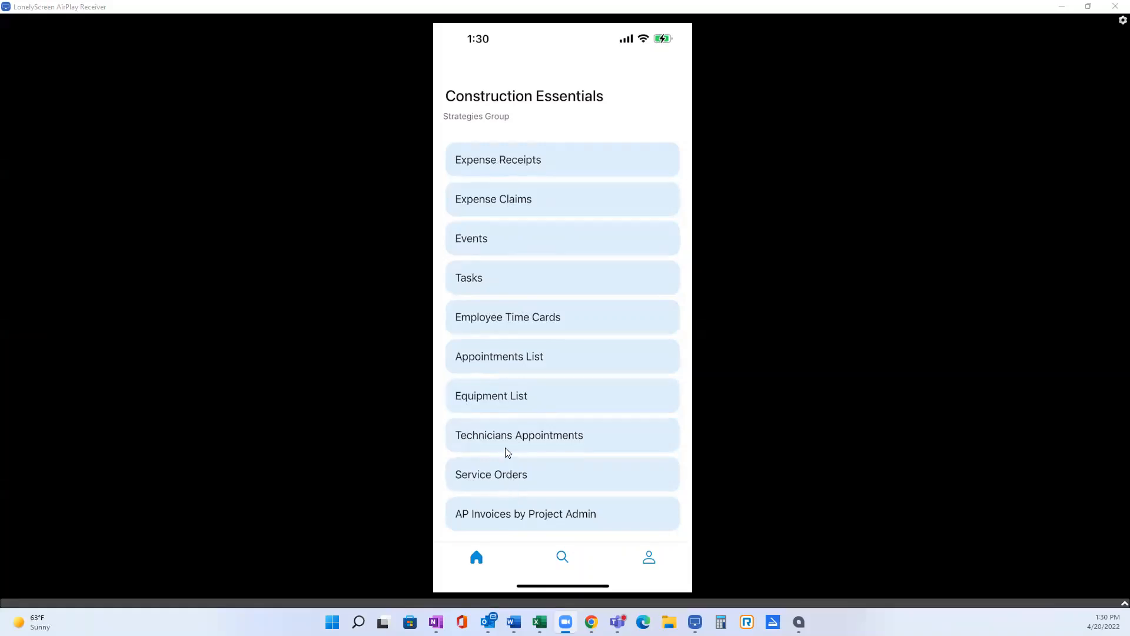
- Open the HVAC Maintenance appointment for USA Bartending School from the Appointments List and show its detail lines
click(501, 360)
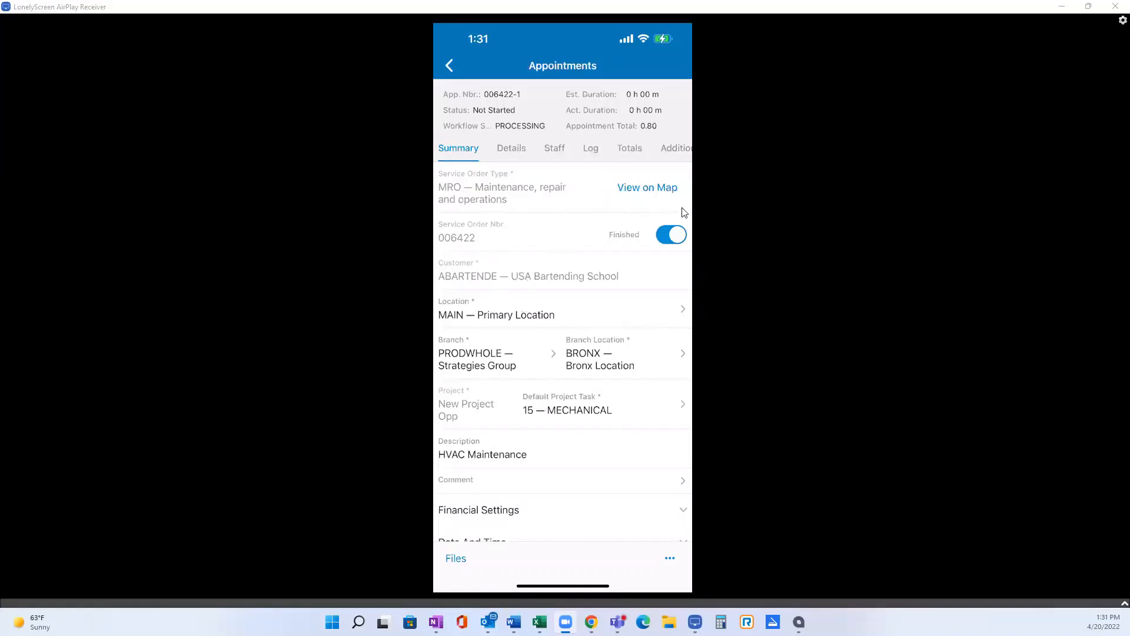
click(625, 197)
click(512, 150)
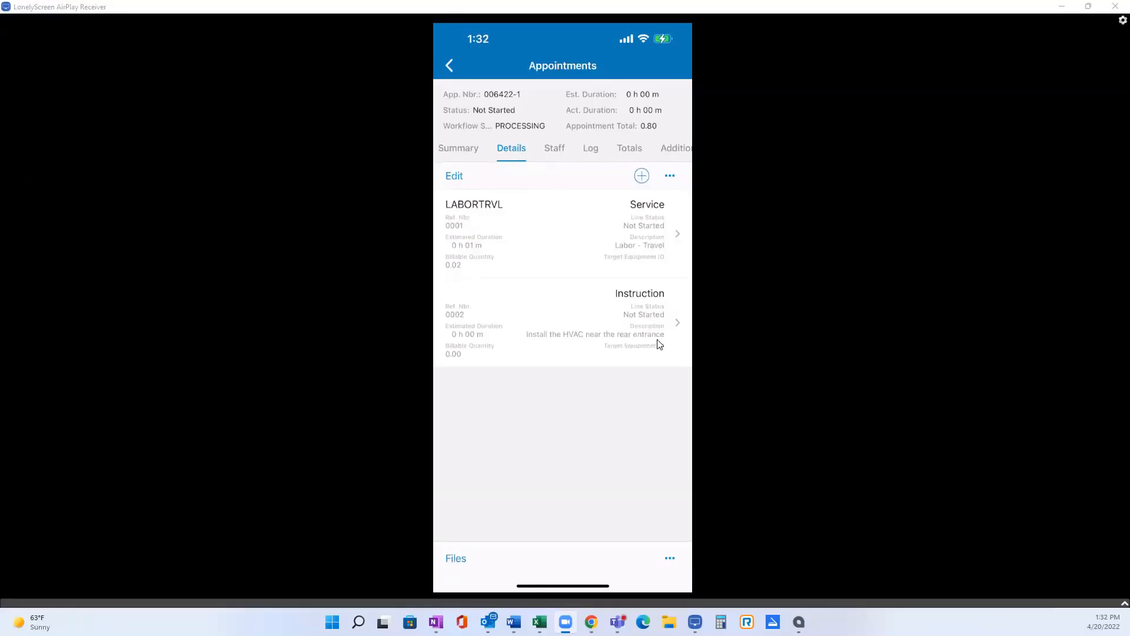
- Add the note "Phone and say here's know that I'm sending back to the office" to the Labor - Travel line and save the appointment
click(597, 253)
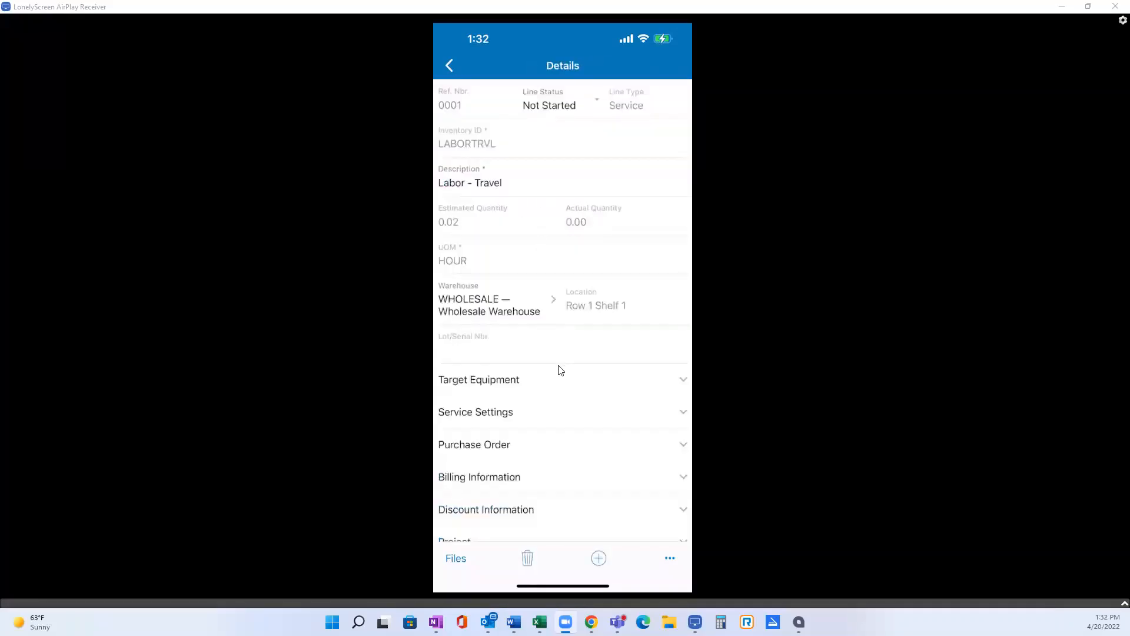
scroll(539, 476, down, 3)
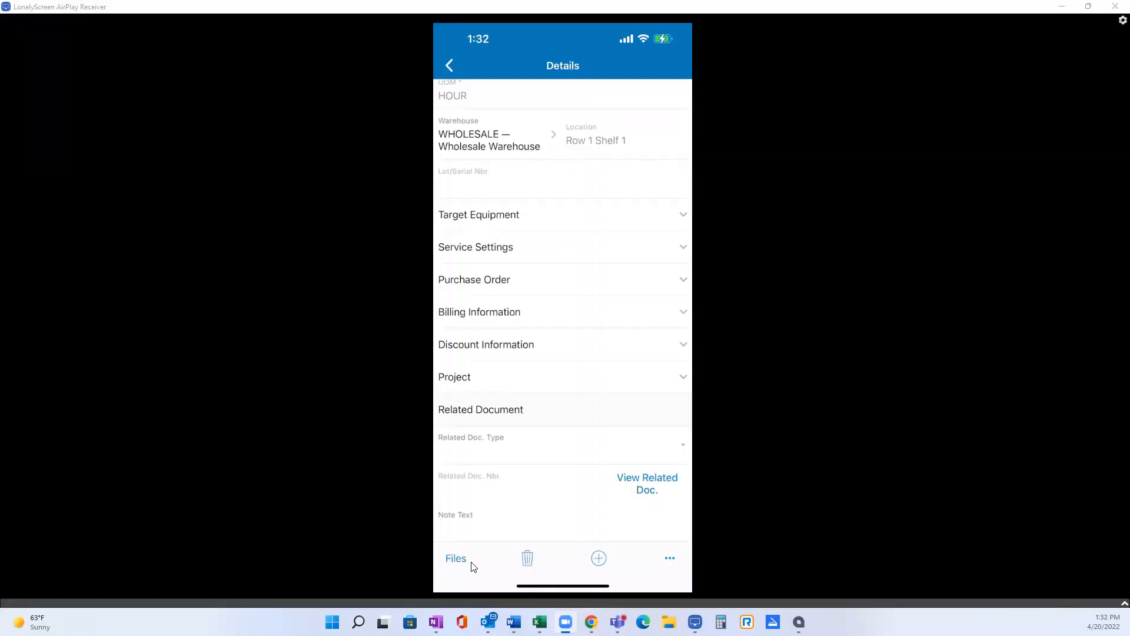
click(449, 535)
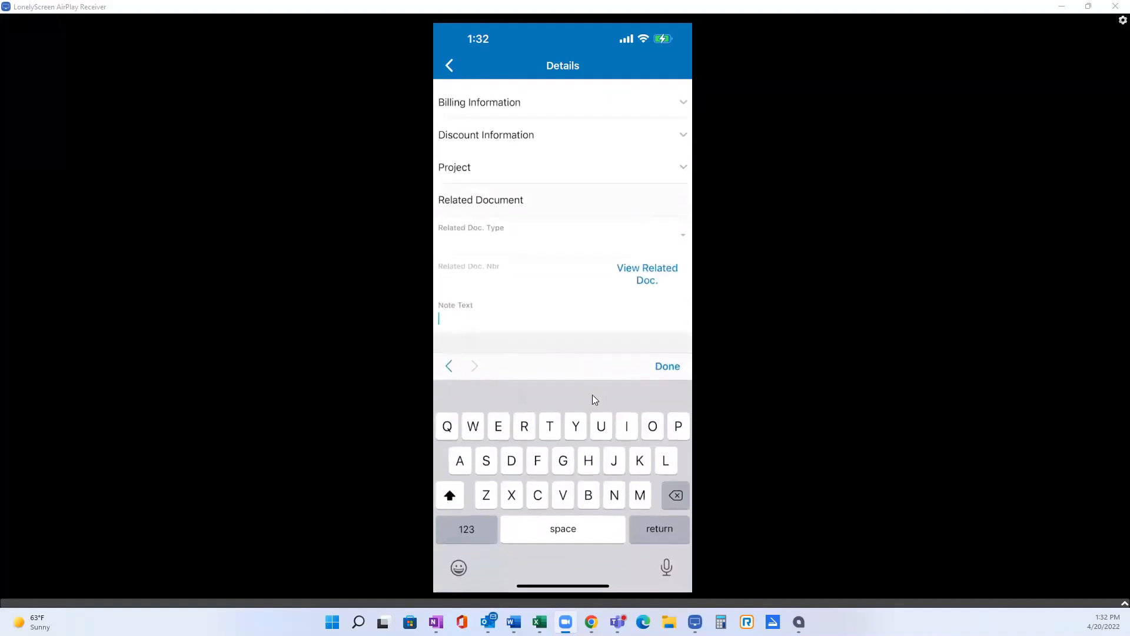
click(673, 576)
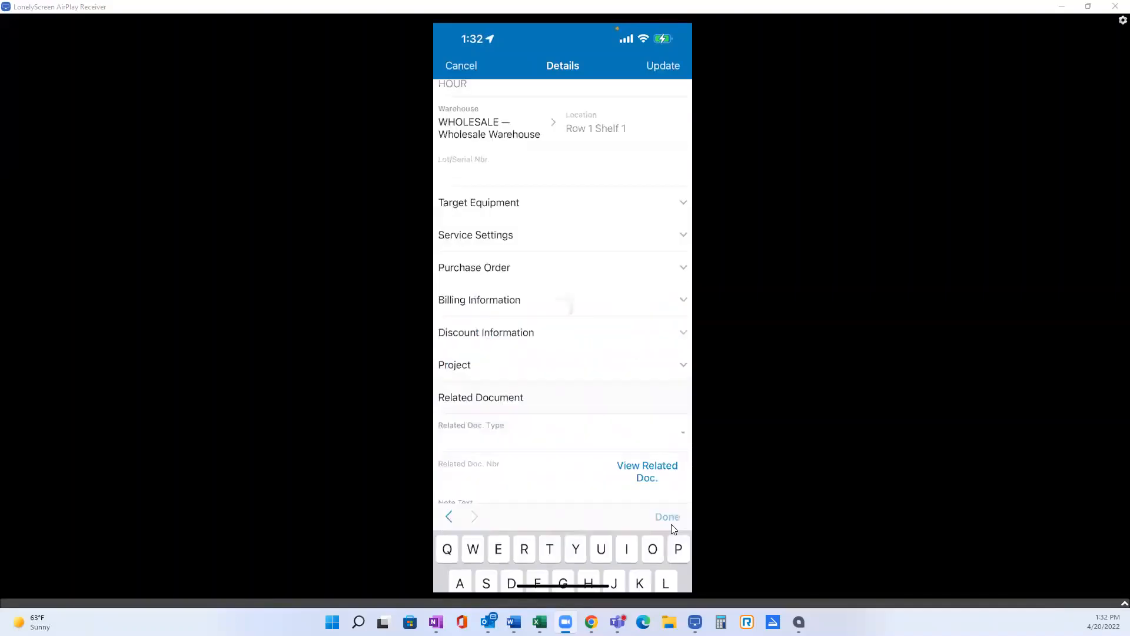
click(668, 518)
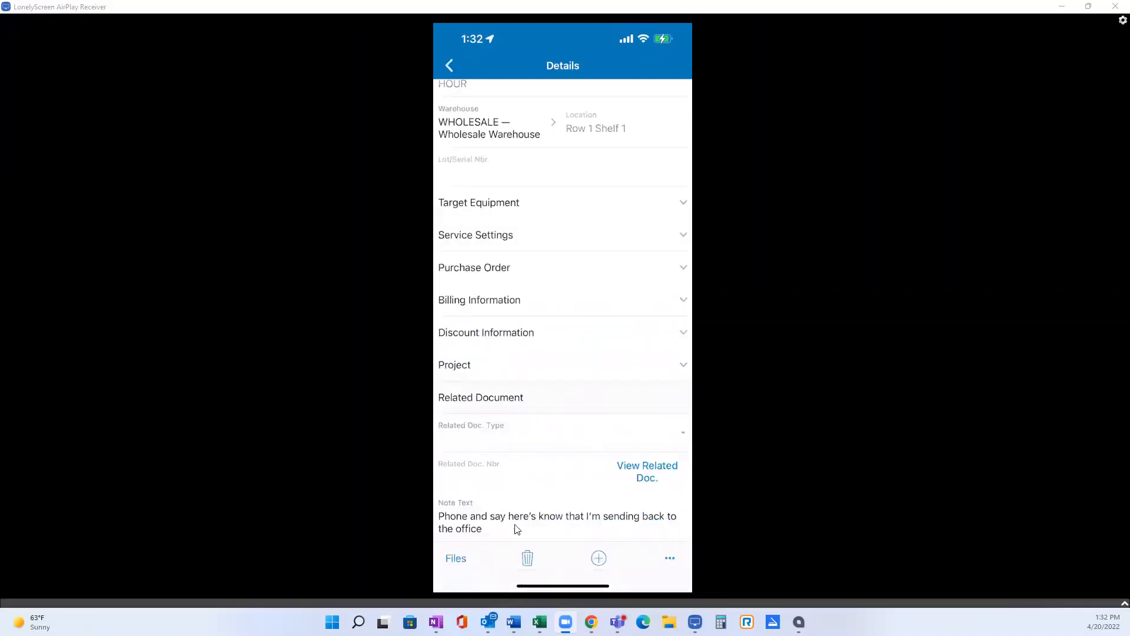
click(446, 72)
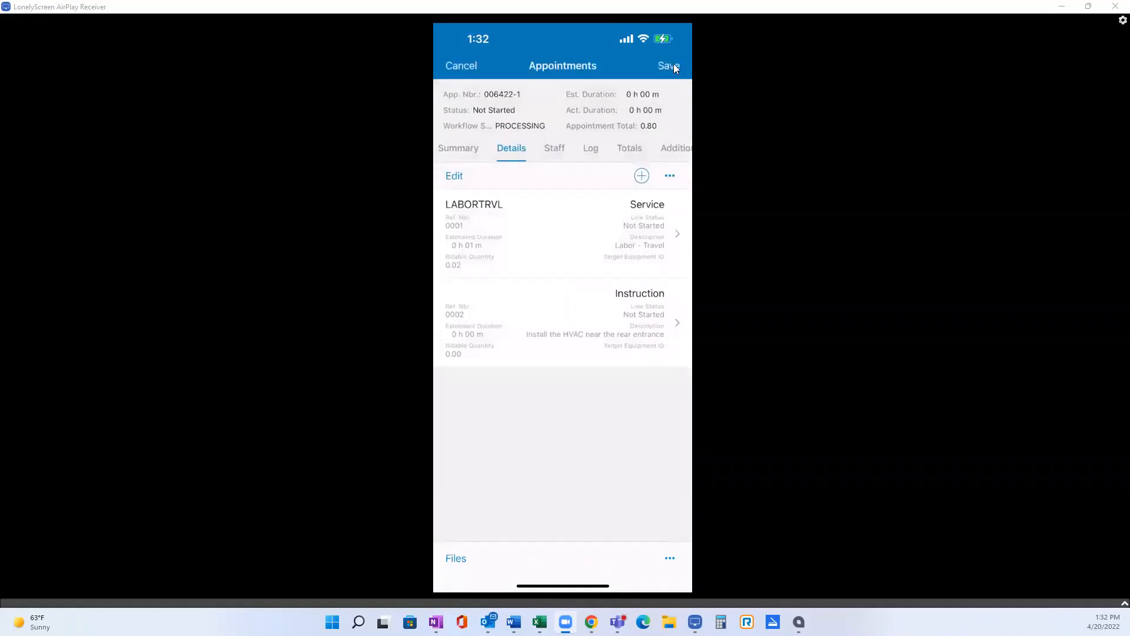
click(669, 66)
- Start the HVAC Maintenance appointment and mark it as complete
click(671, 552)
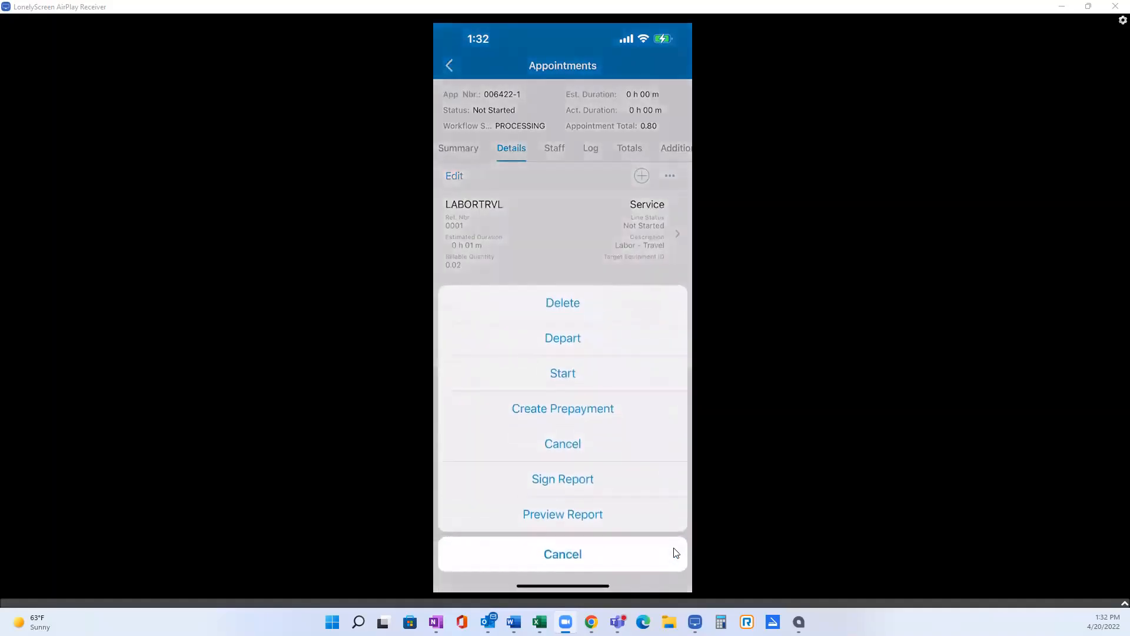
click(571, 380)
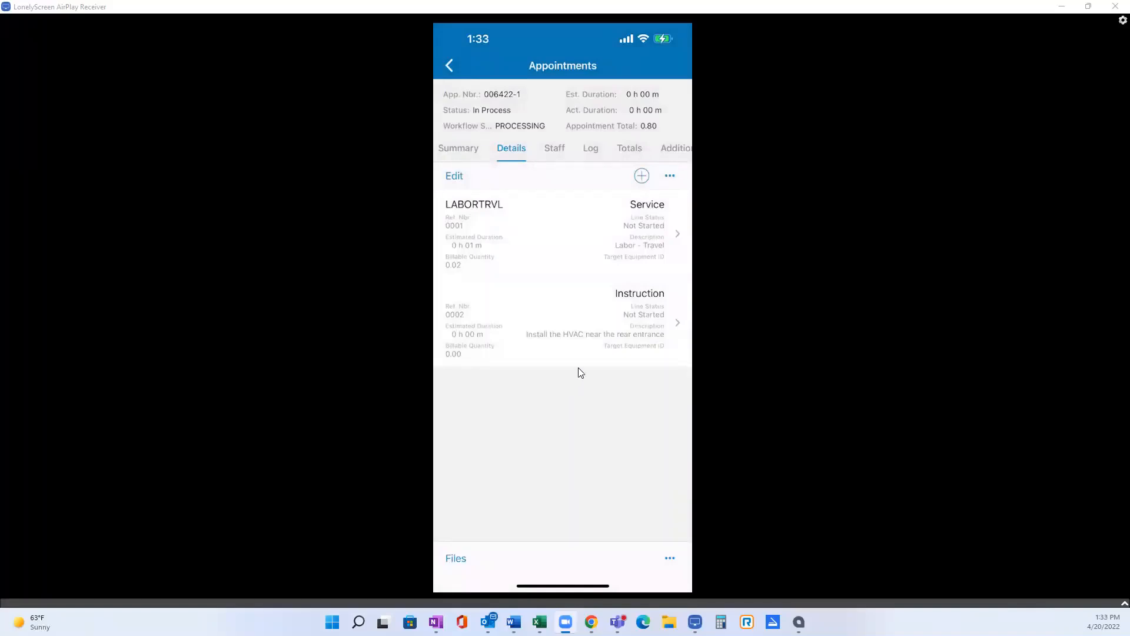
click(669, 558)
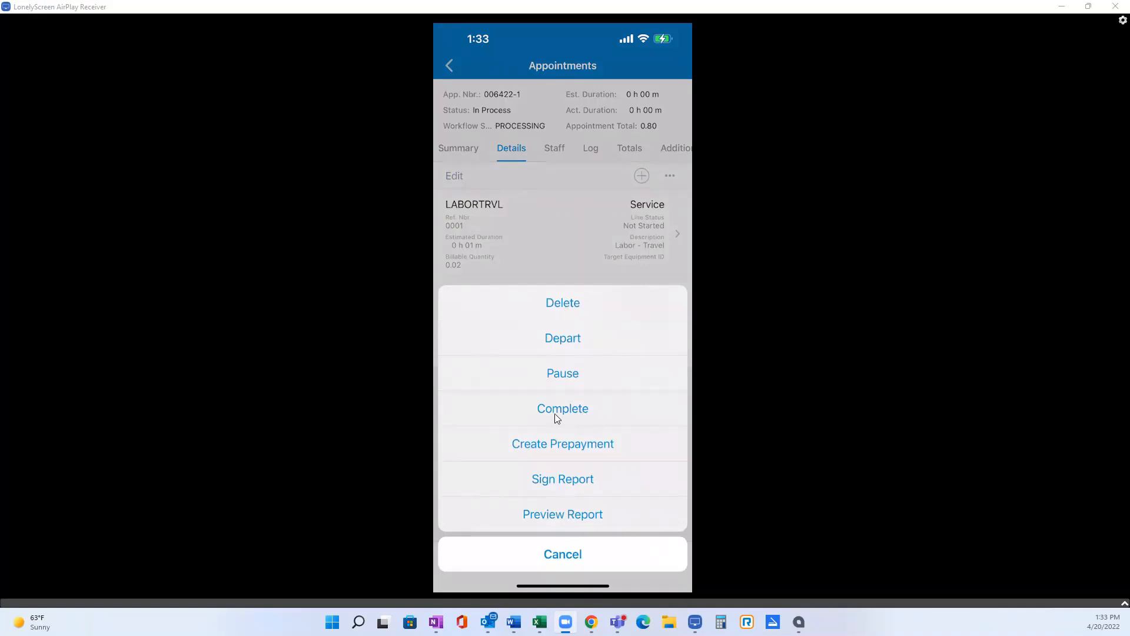
click(576, 419)
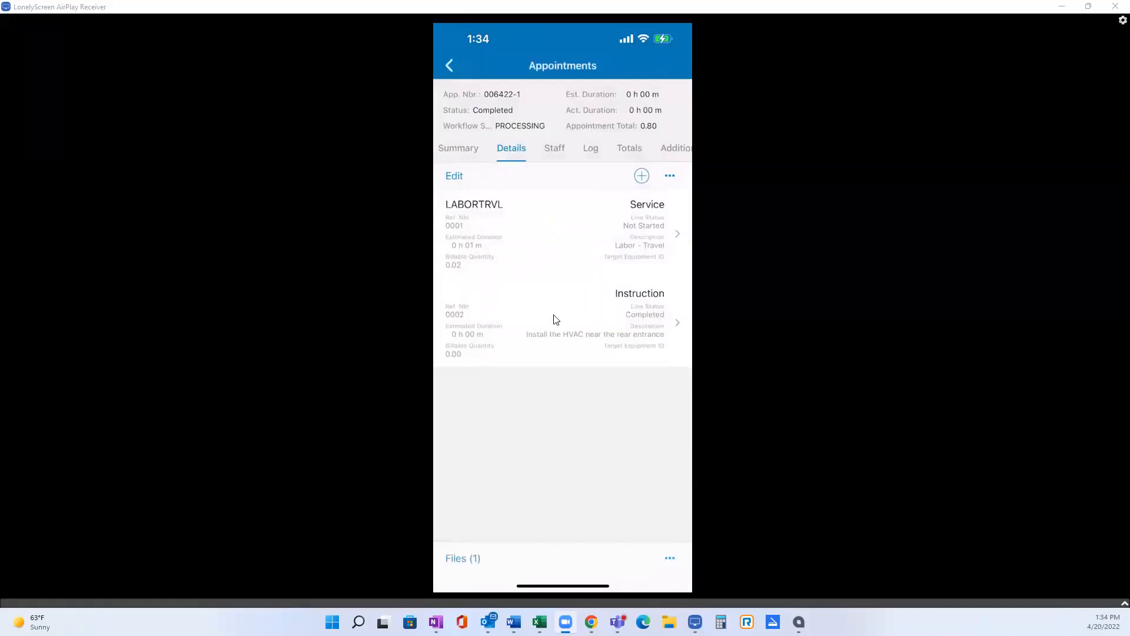
- Switch to the appointment in the Acumatica browser session and read the record note on the LABORTRVL detail line
click(517, 4)
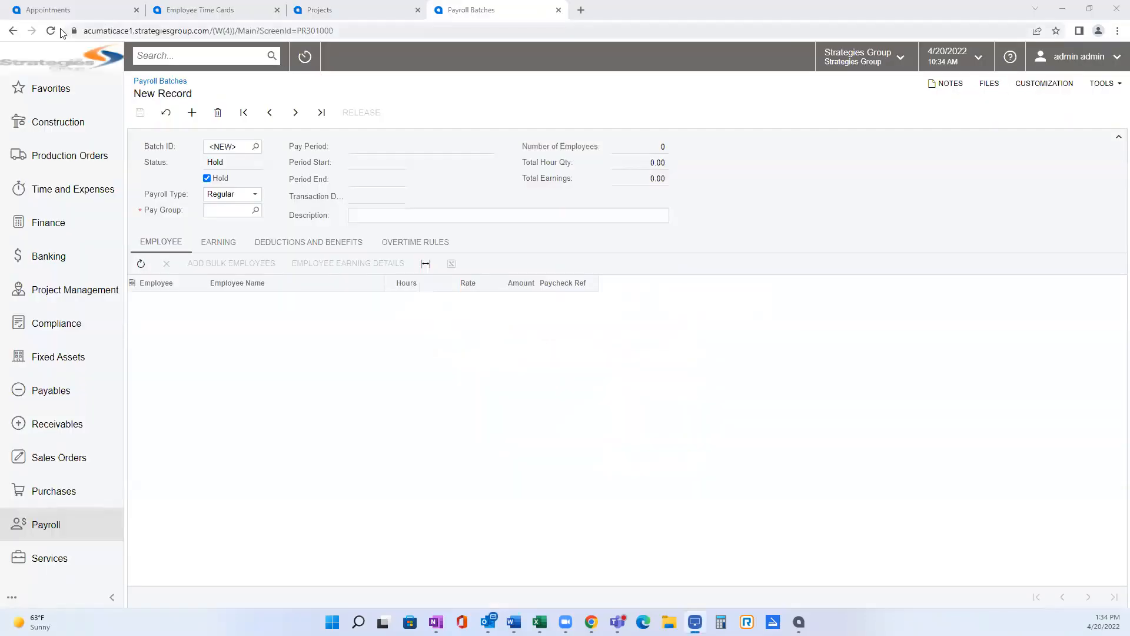
click(66, 12)
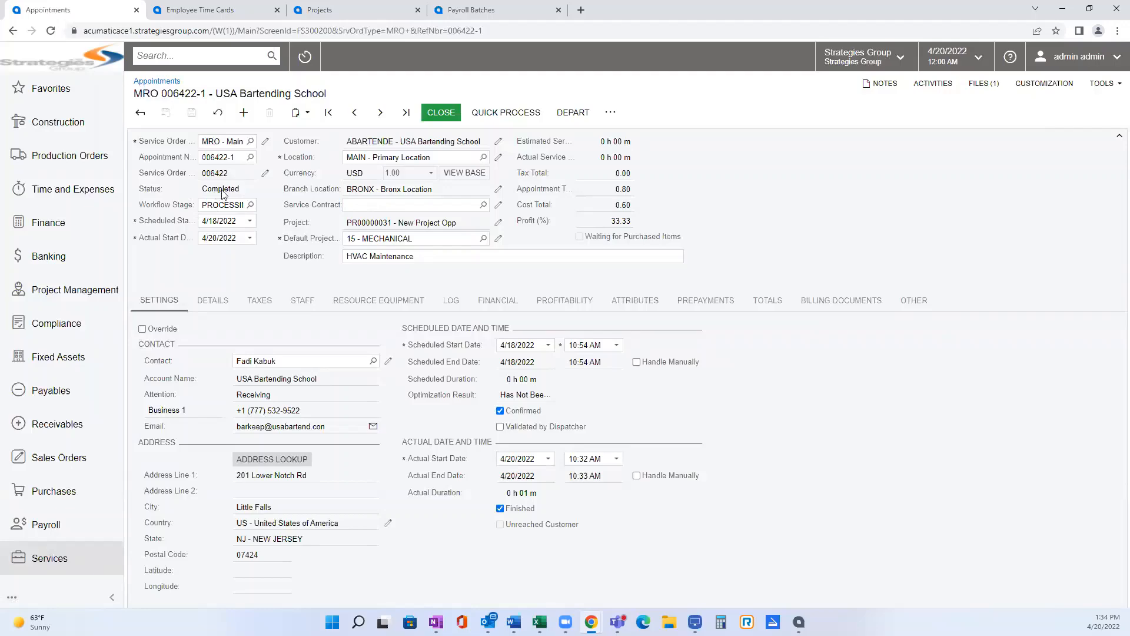
click(213, 300)
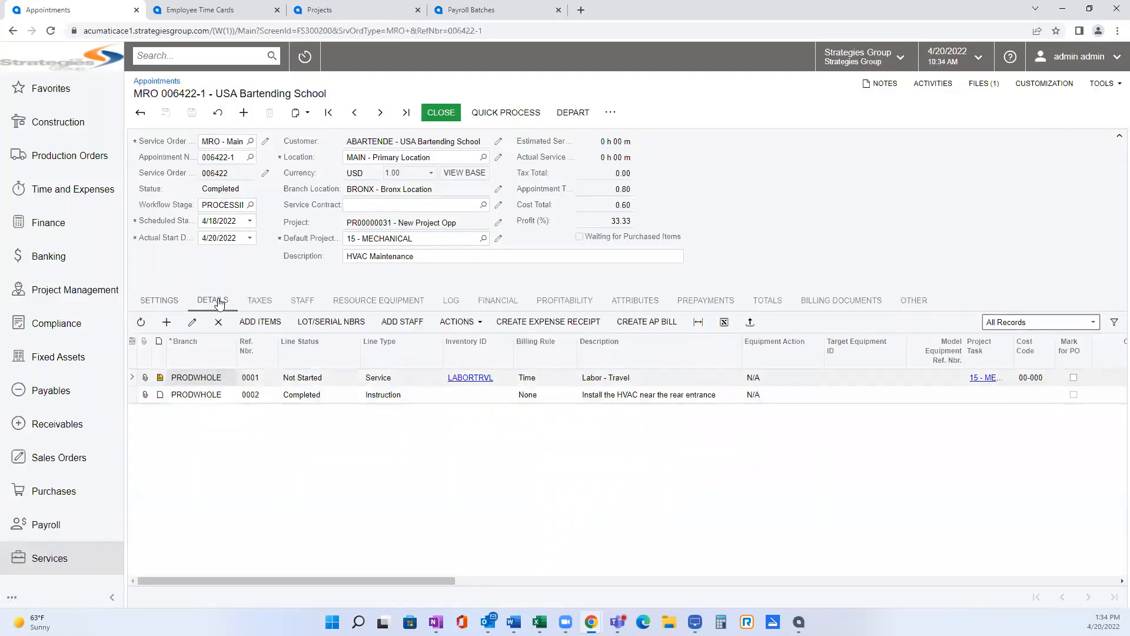
click(159, 377)
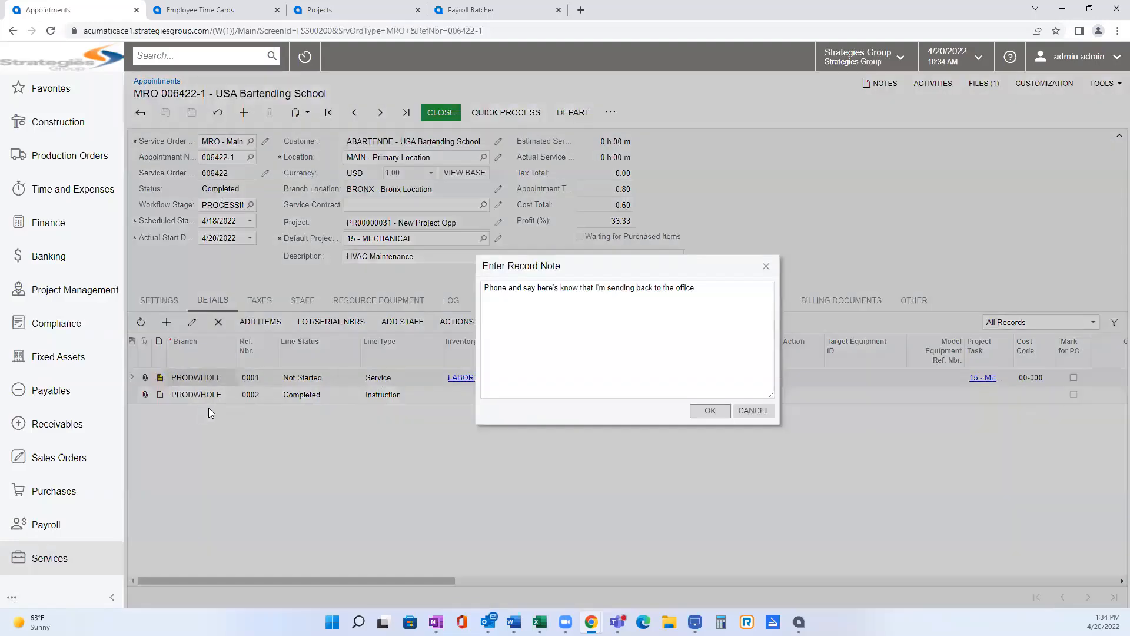
drag(493, 287, 687, 395)
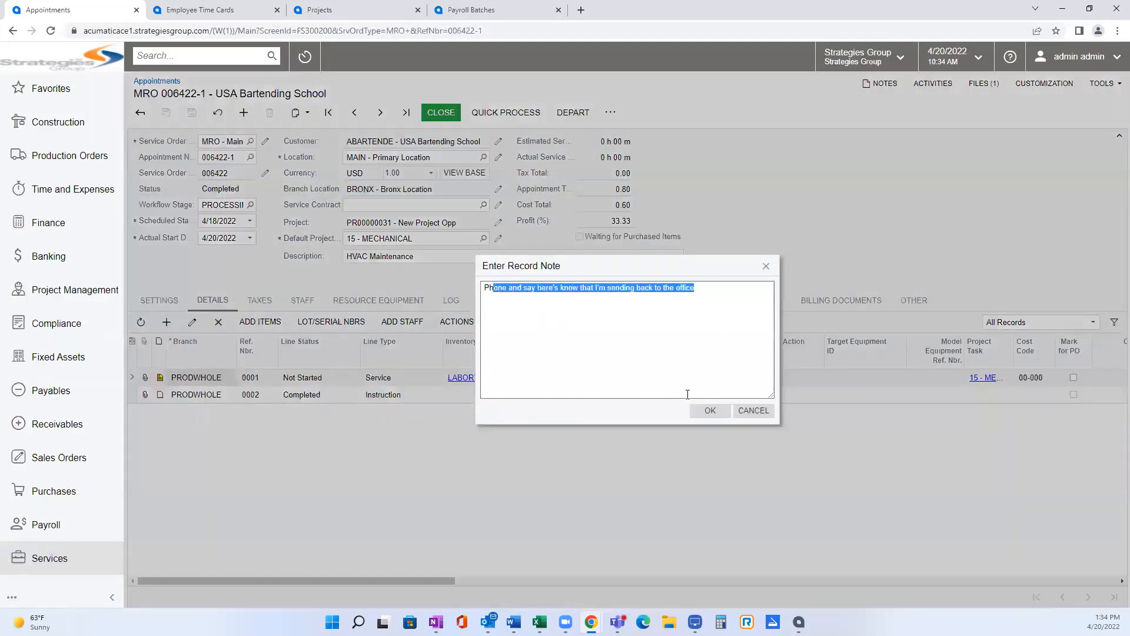
click(710, 410)
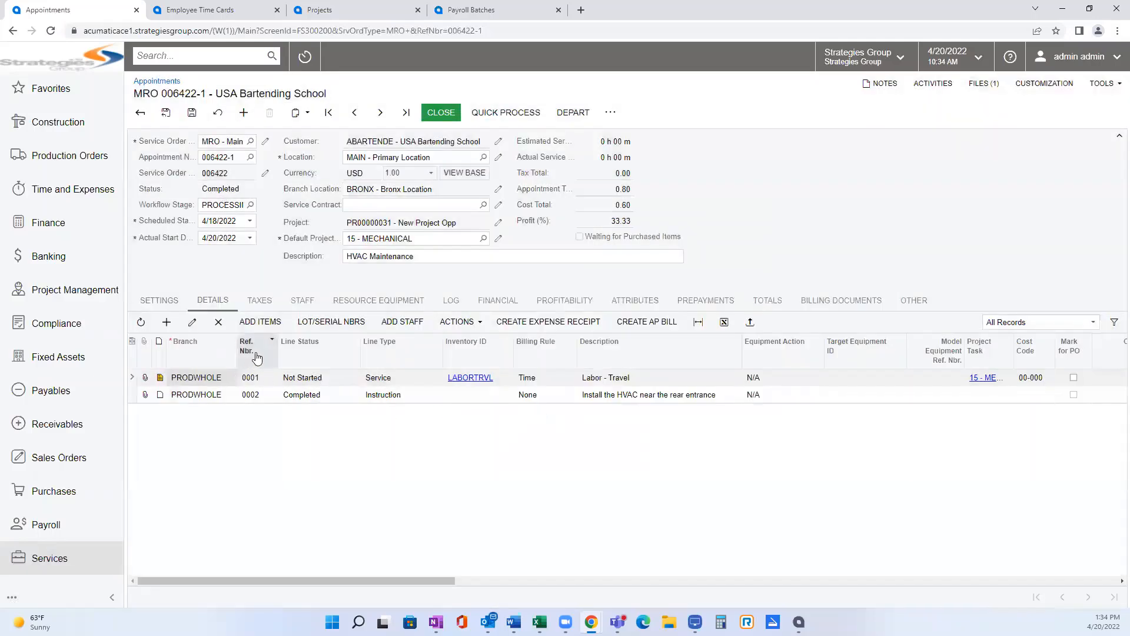
- View the signature file attached to the appointment, close it, and check the appointment's log entries
click(989, 85)
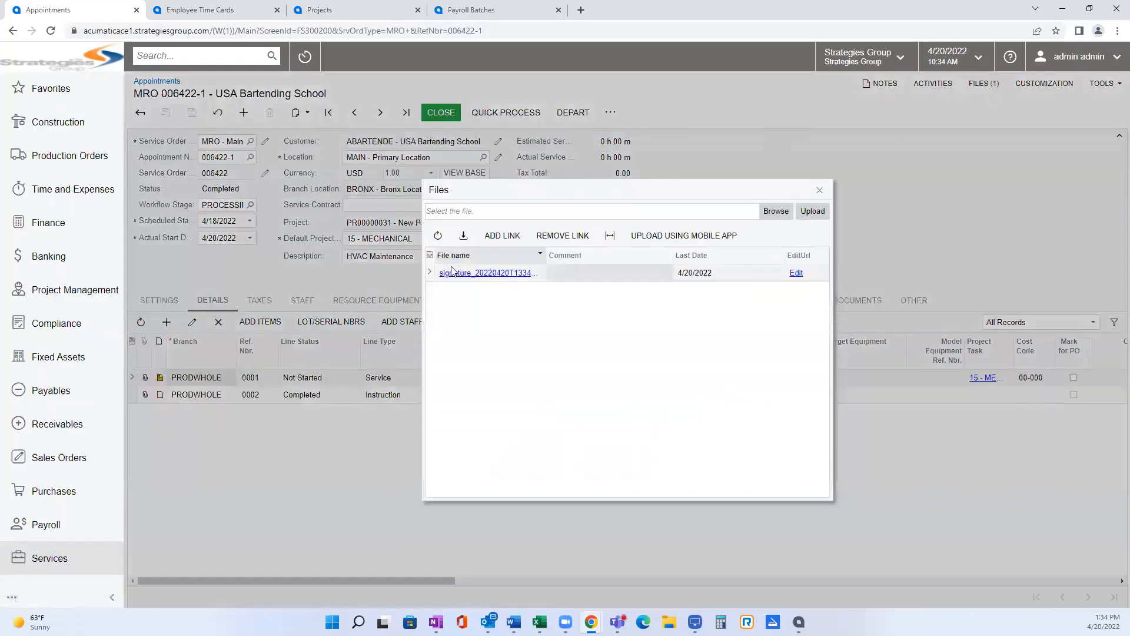
click(498, 273)
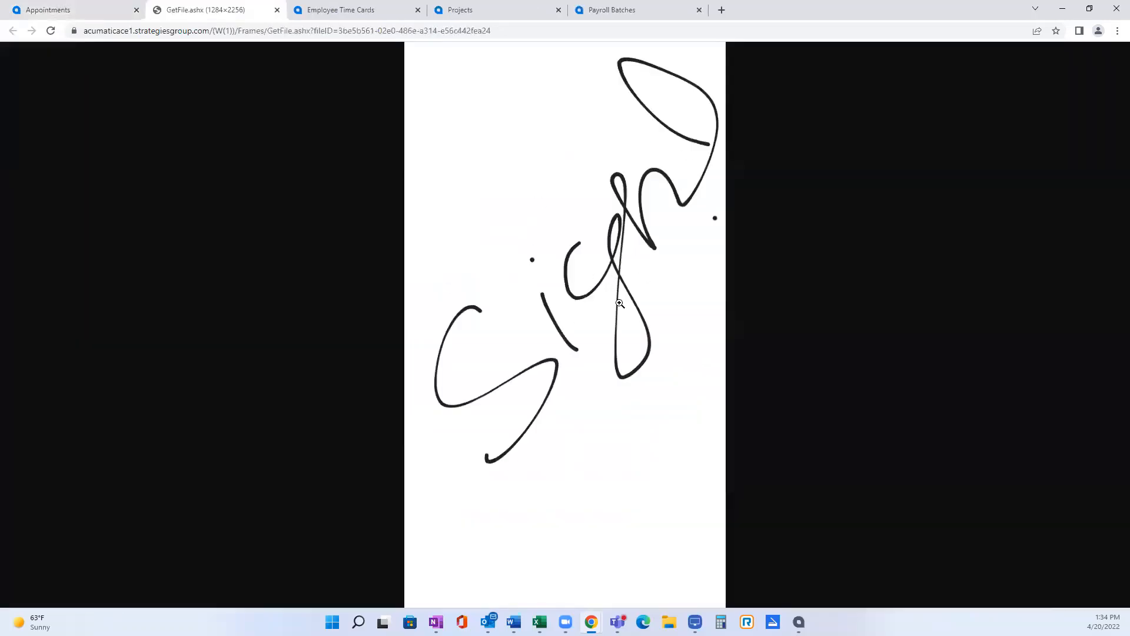
click(277, 10)
click(820, 190)
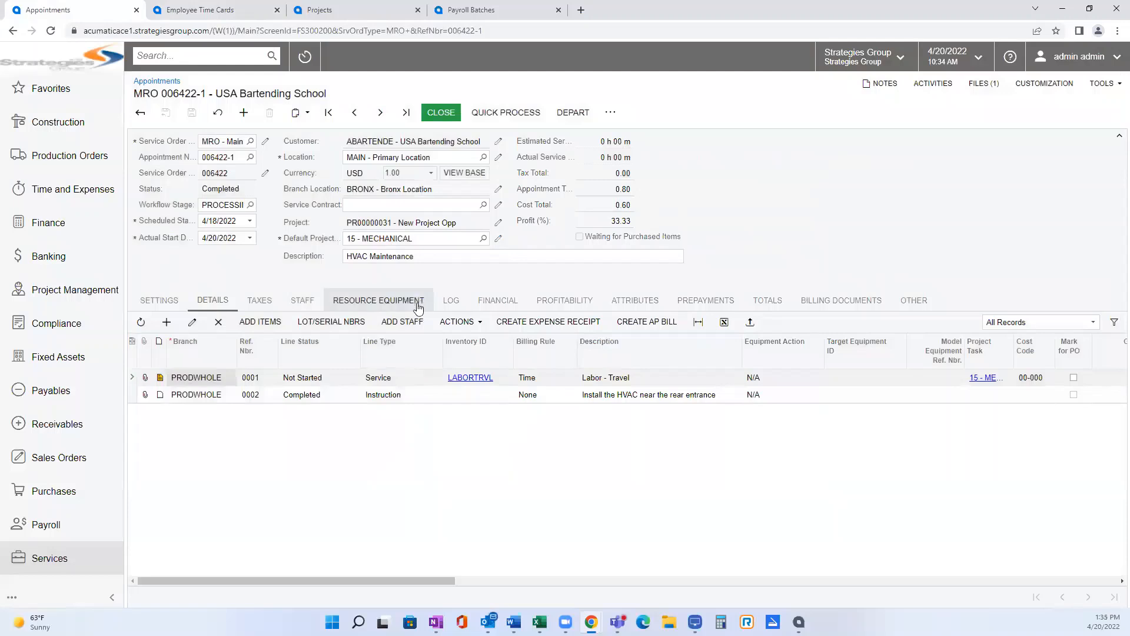
click(450, 301)
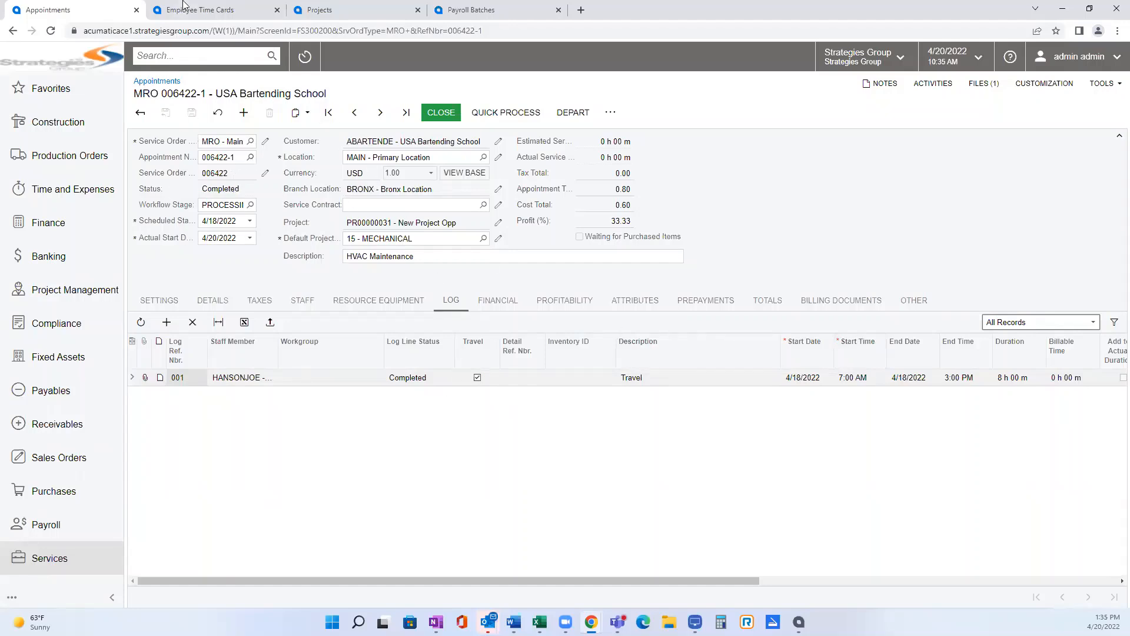
- Refresh the Employee Time Cards list and create a new time card for the technician
click(207, 11)
click(50, 31)
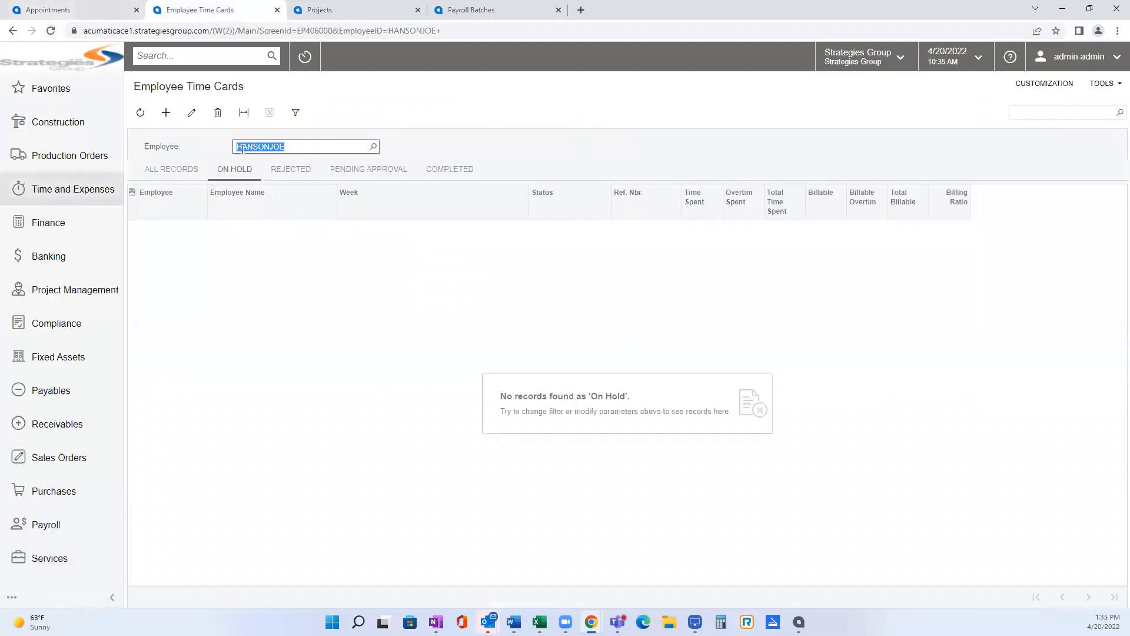
click(166, 113)
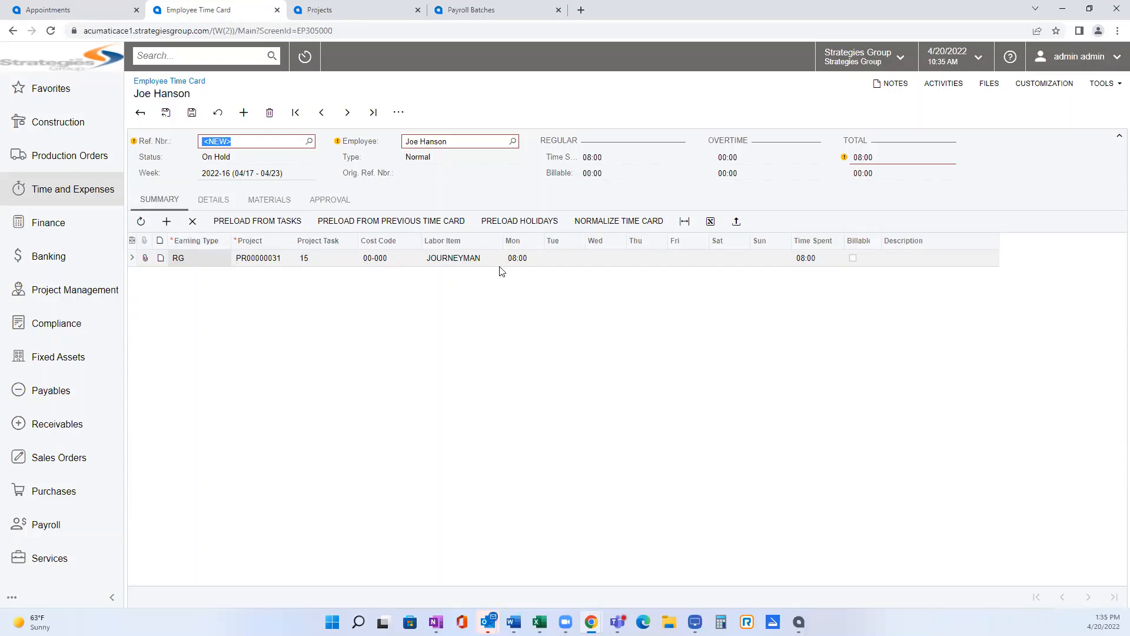
- Add a time card line for project PR00000035 with project task 01 and cost code 00-000
click(167, 221)
click(302, 280)
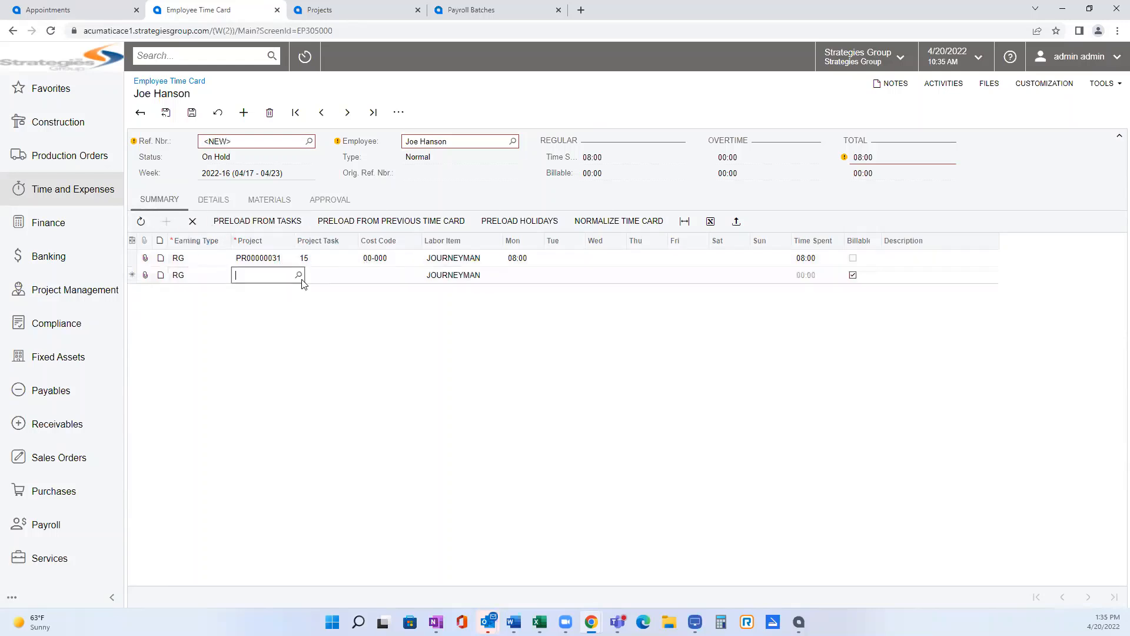
text(35)
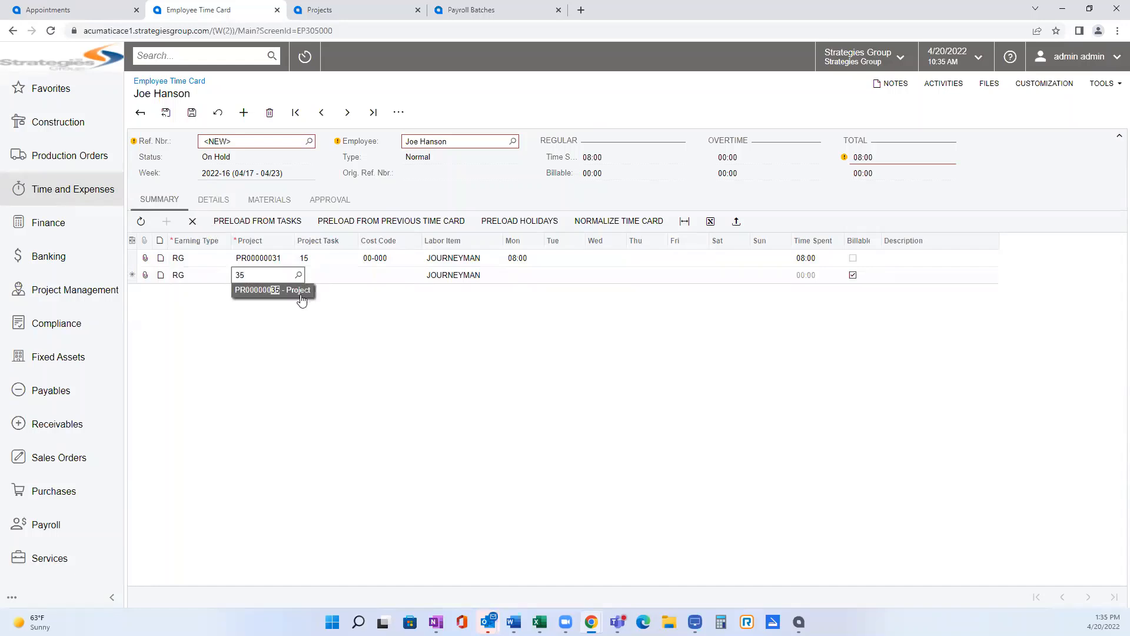
click(301, 295)
click(362, 274)
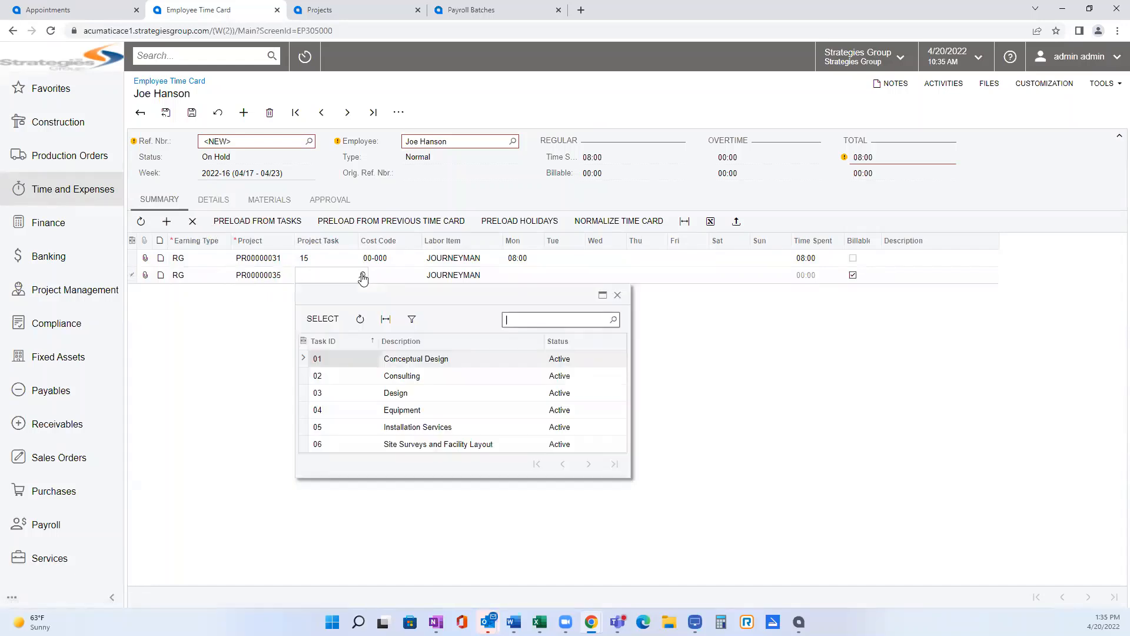
click(323, 319)
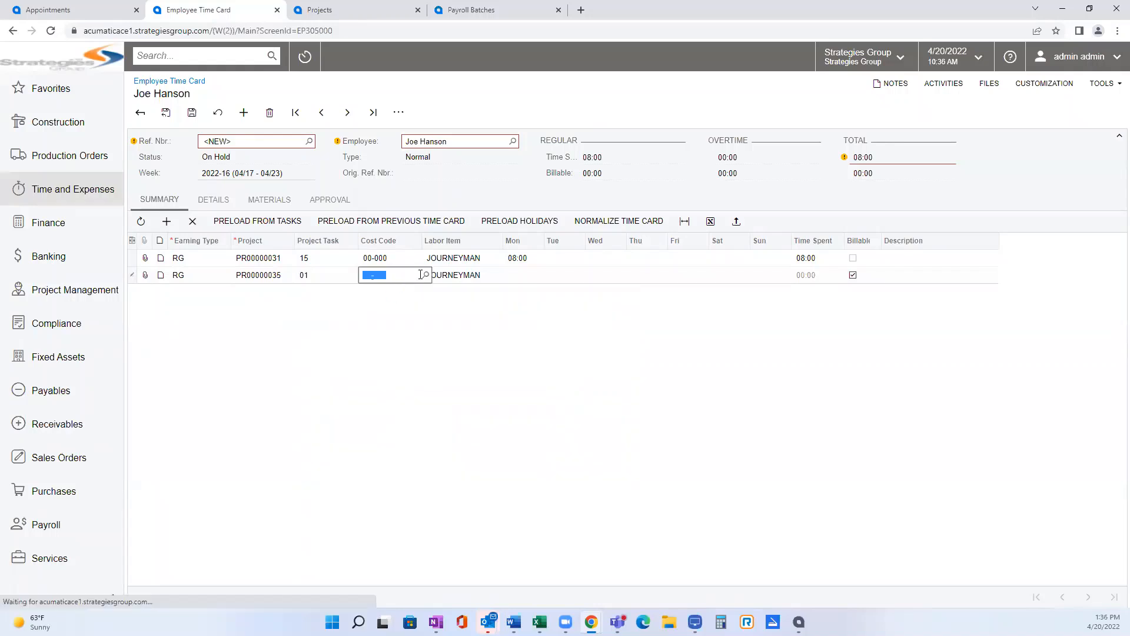
text(00-000)
key(Tab)
key(Tab)
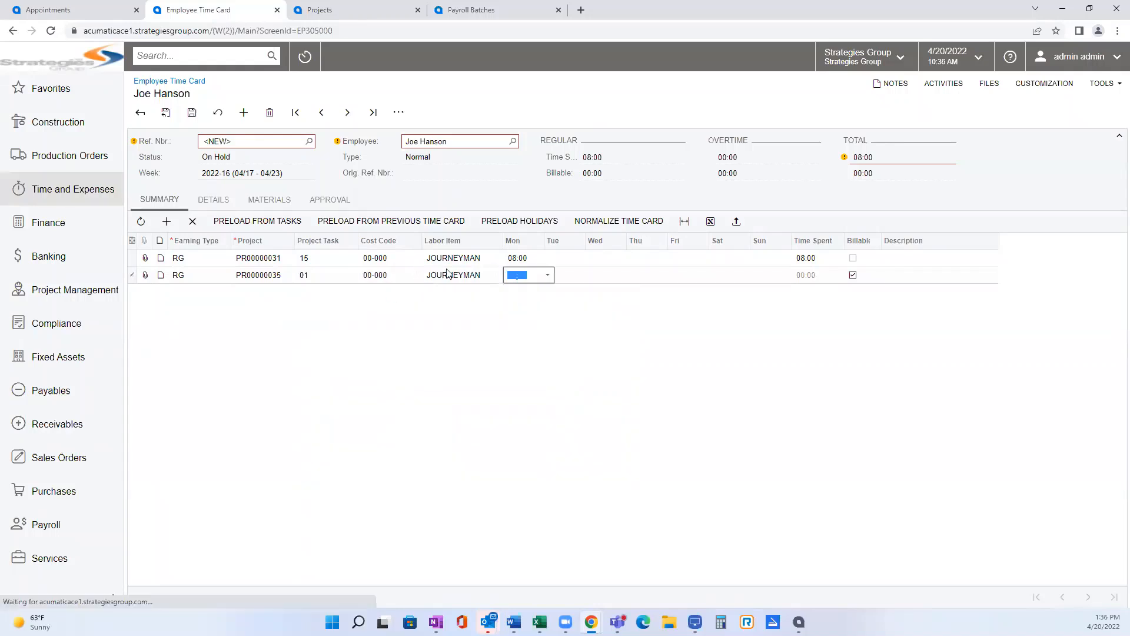
- Enter 08:00 for each day from Tuesday through Friday on the PR00000035 line and save the time card
click(568, 275)
text(8:)
key(Tab)
text(8)
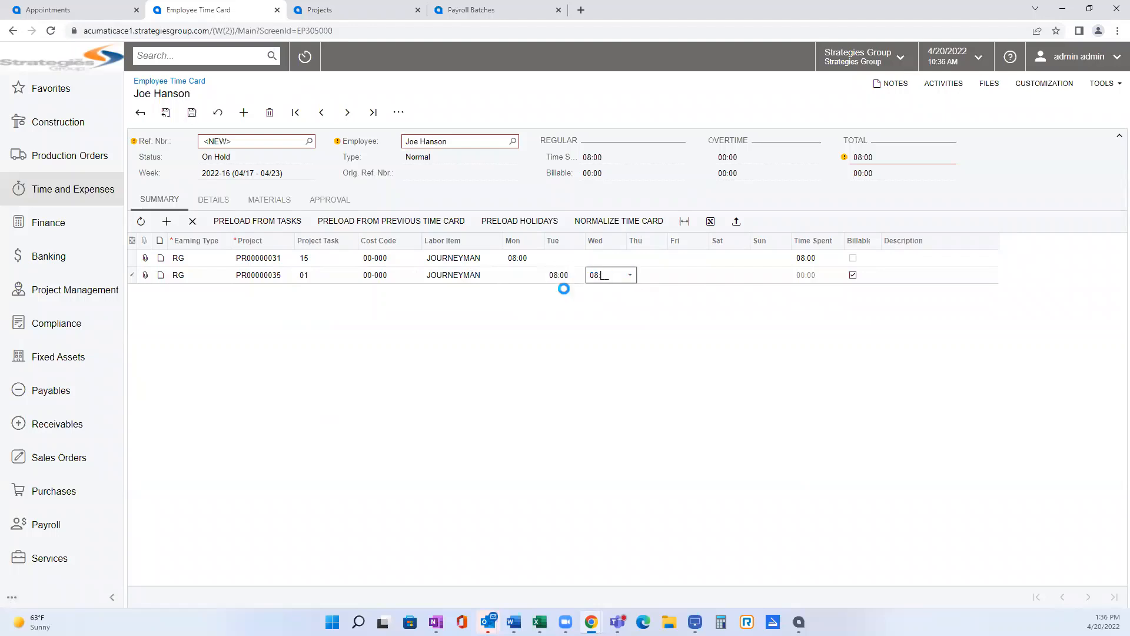
key(Tab)
text(8)
key(Tab)
text(8)
key(Tab)
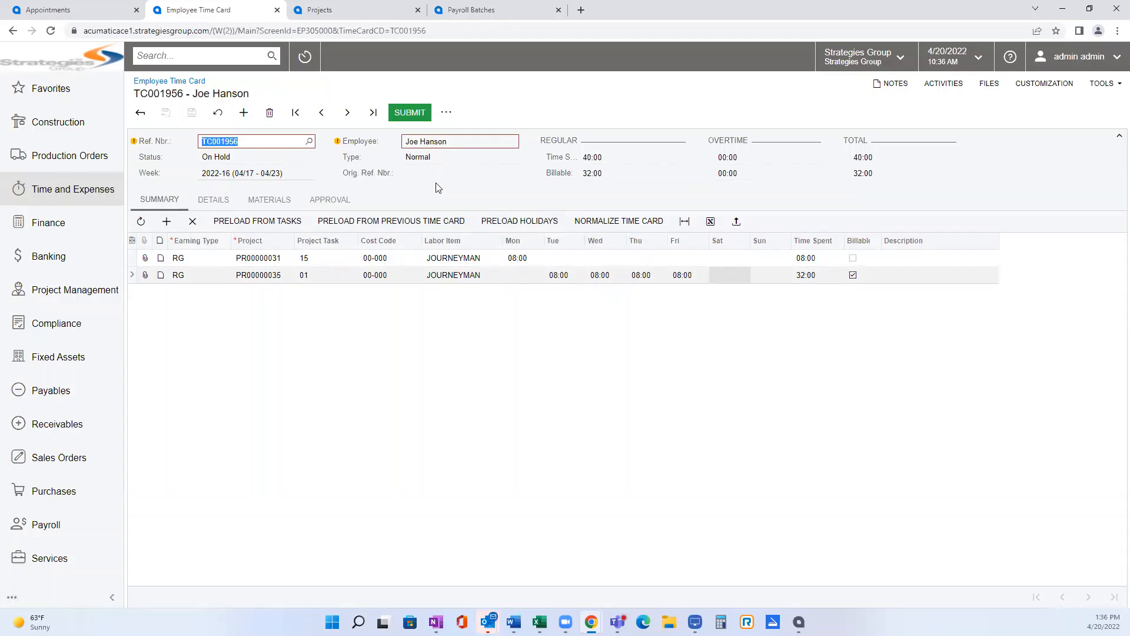
- Submit the technician's time card, approve it and release it
click(406, 116)
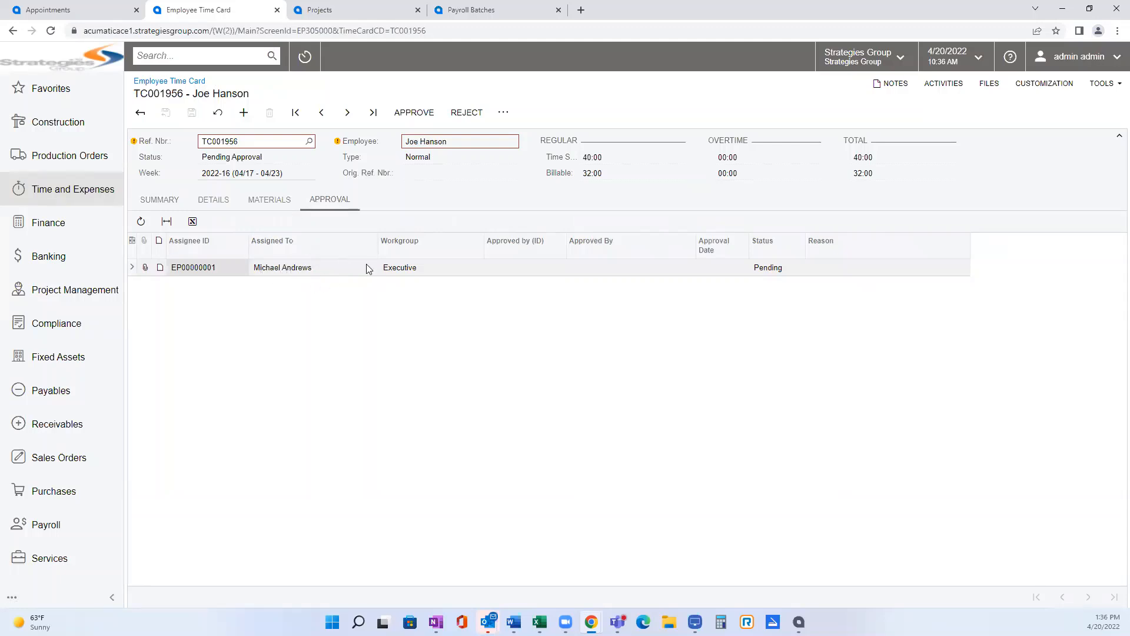
click(405, 116)
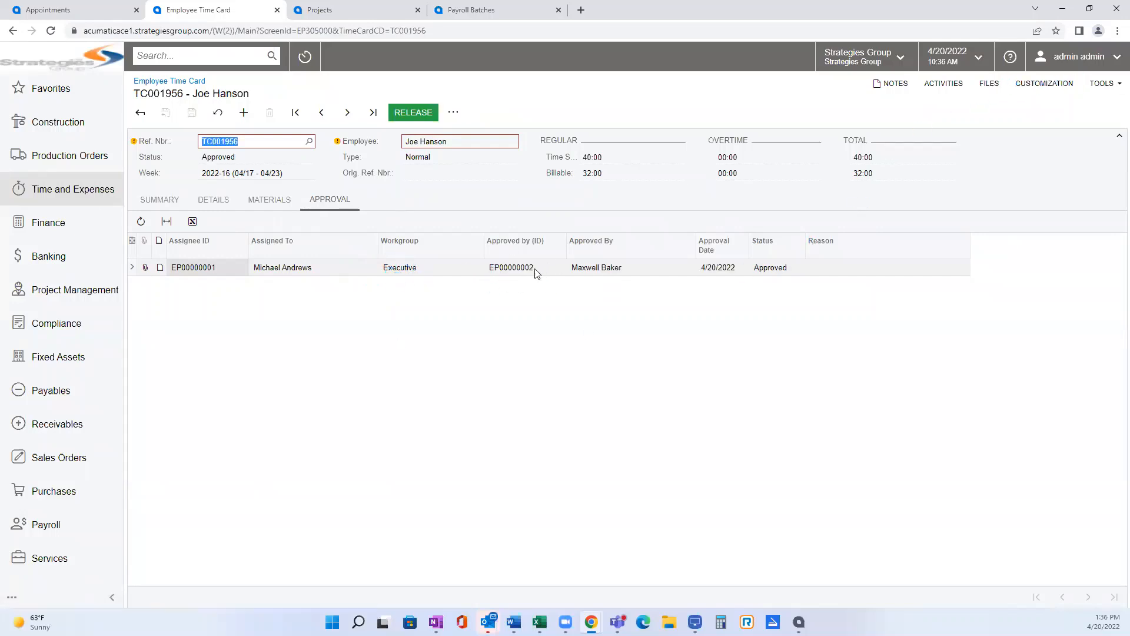
click(414, 120)
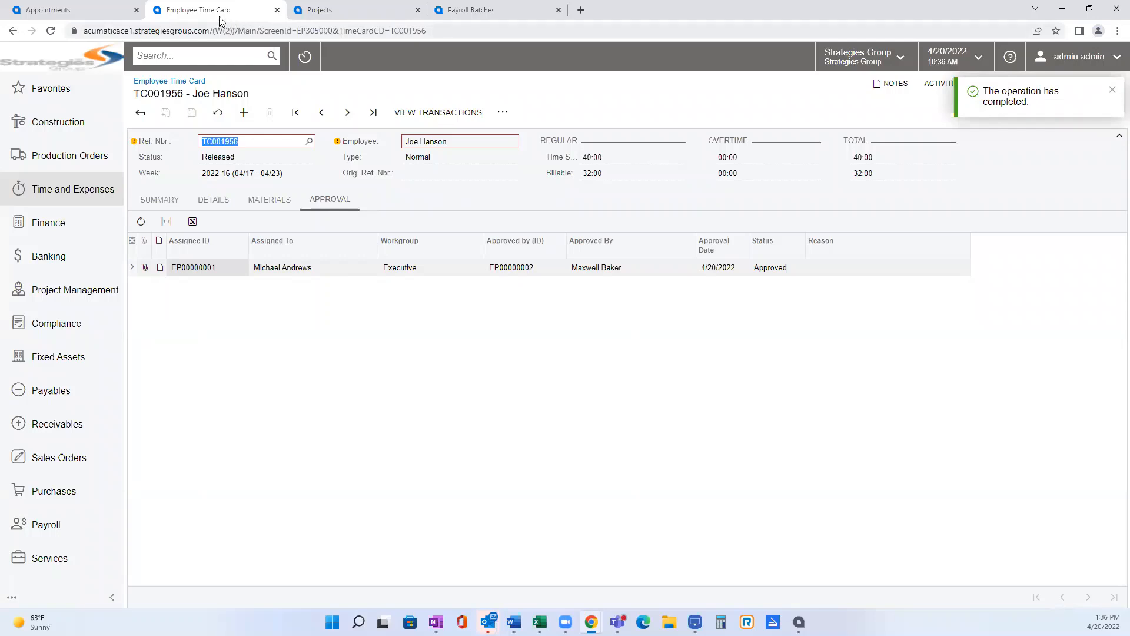
- Switch to the new payroll batch and set its pay group to CSTRWEEKLY and its pay period to 17-2022
click(478, 18)
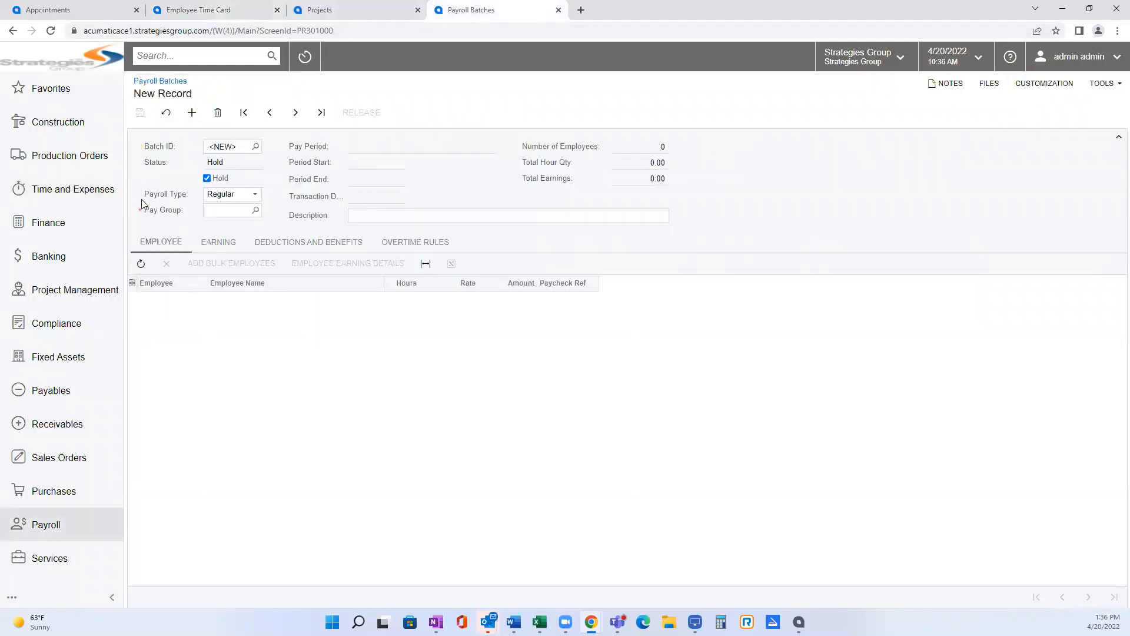
click(255, 210)
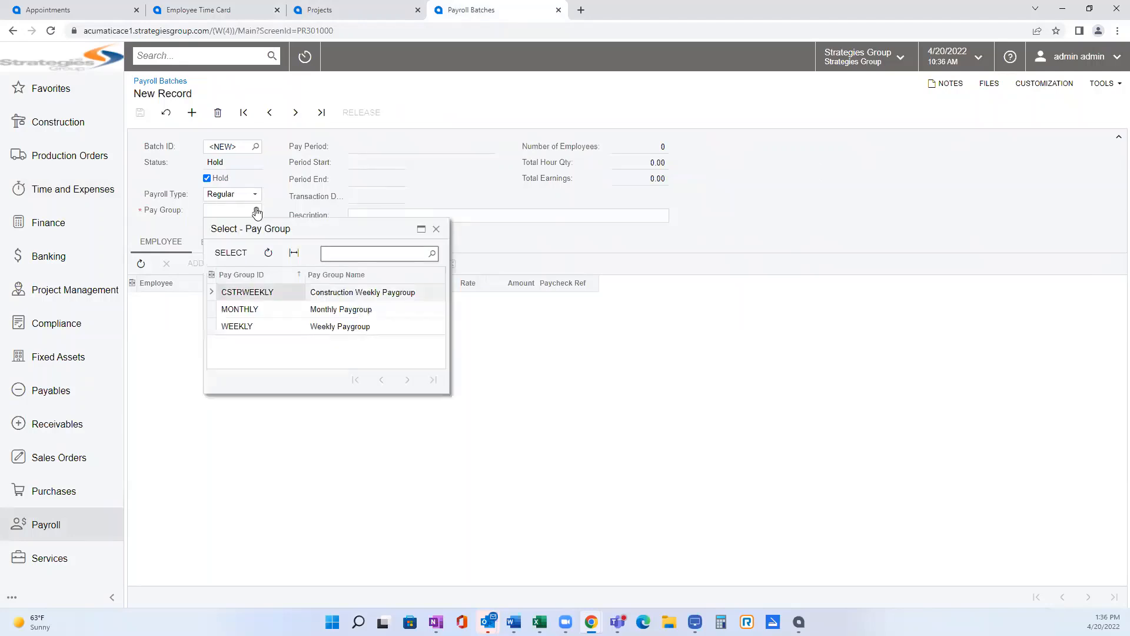
double_click(235, 294)
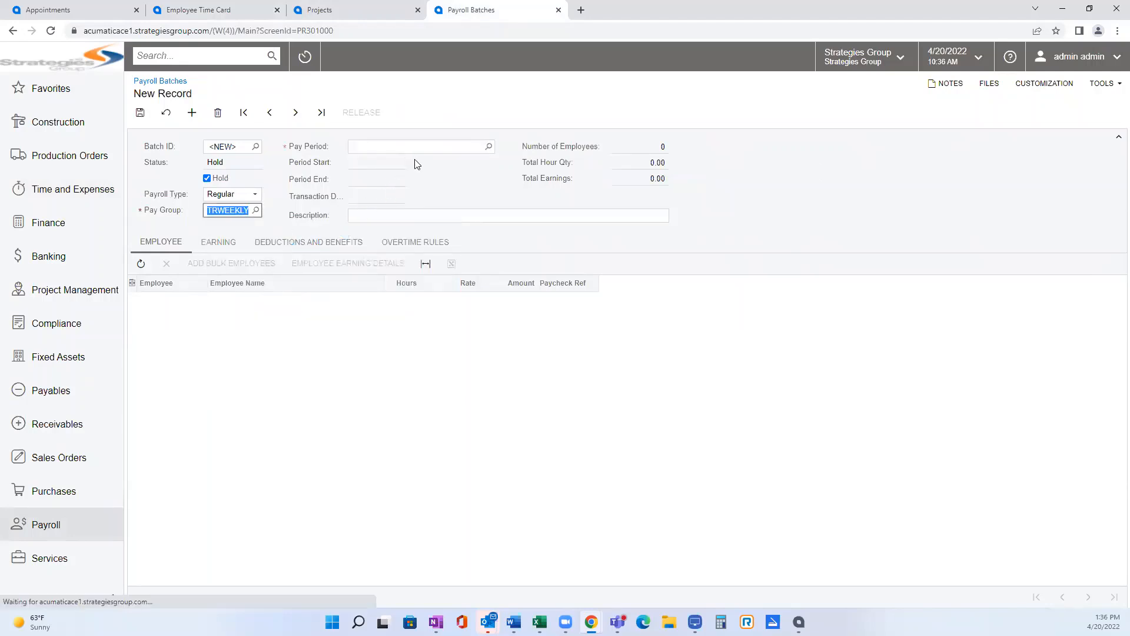
click(487, 149)
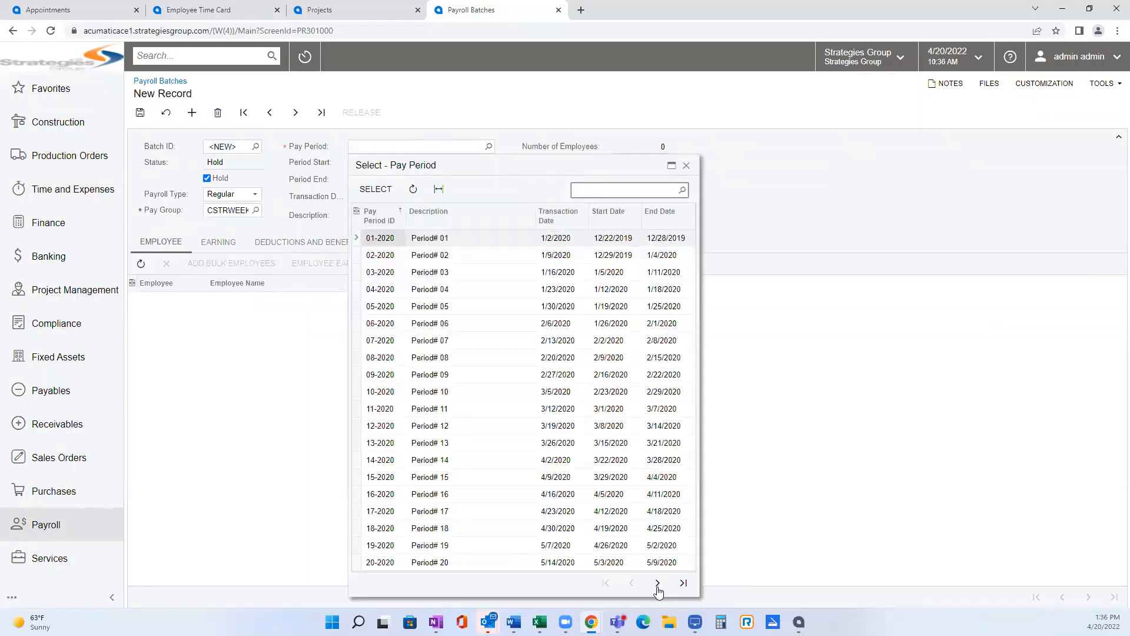
click(682, 584)
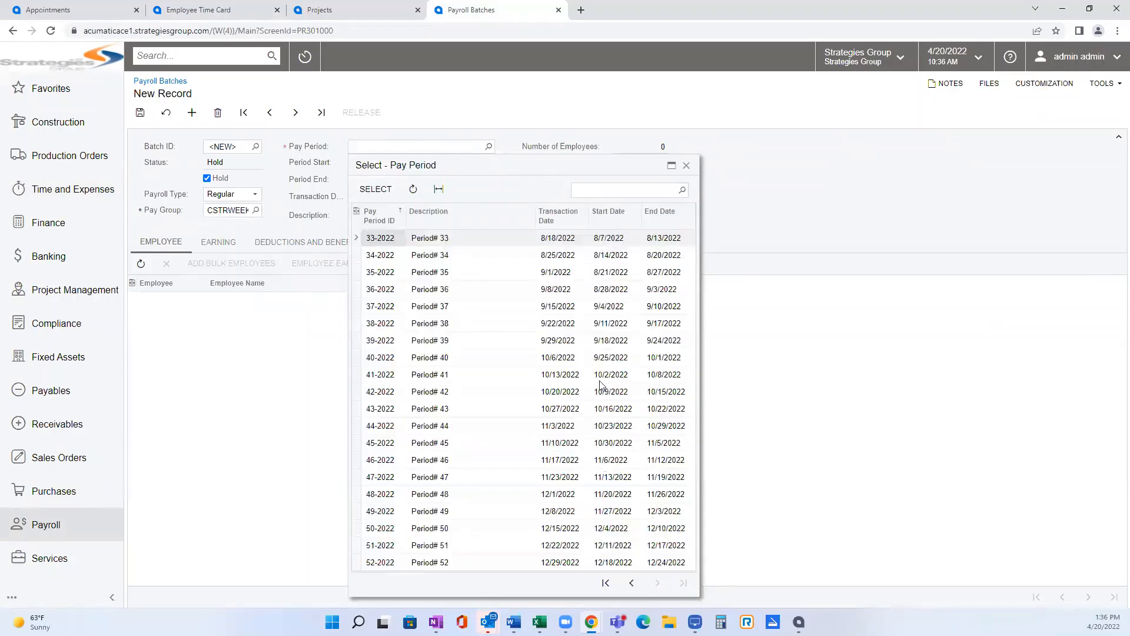
click(631, 582)
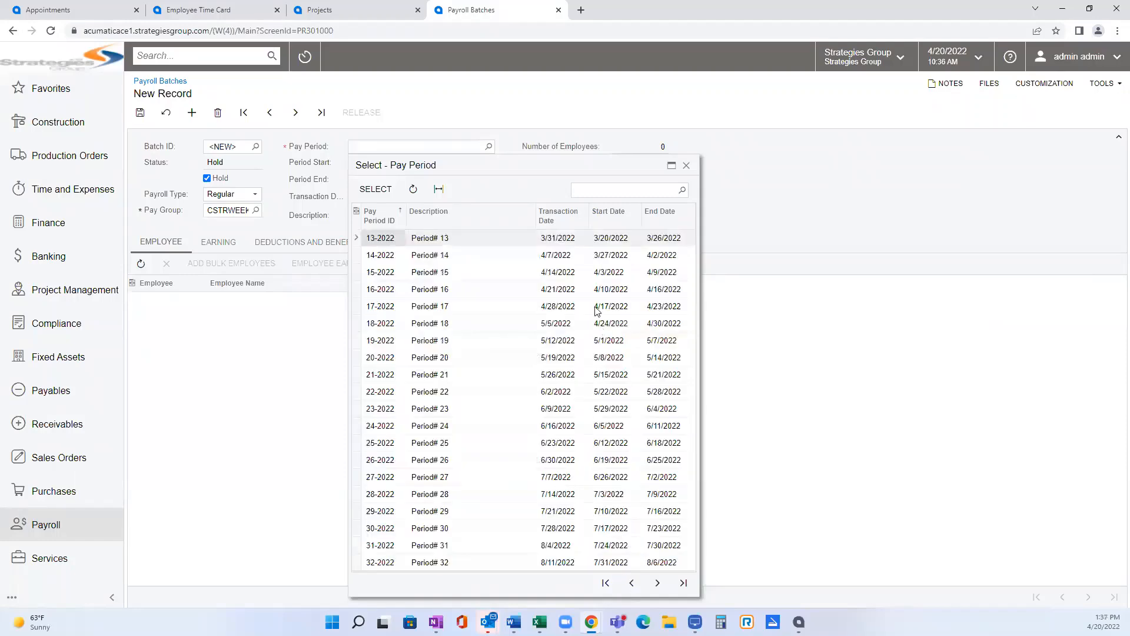
double_click(632, 307)
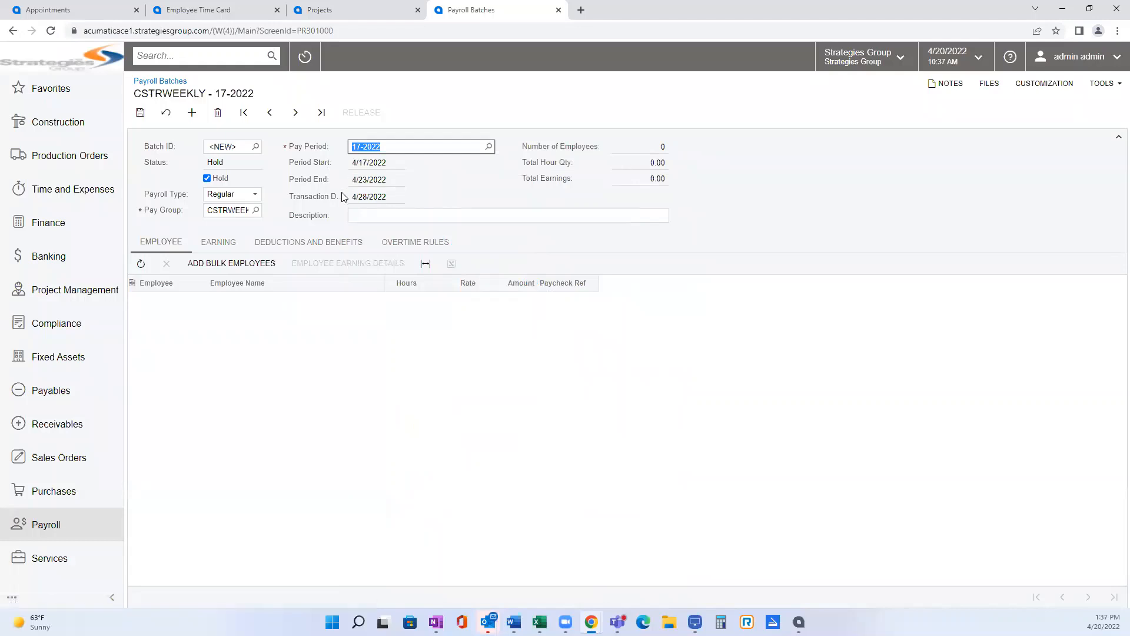
- Bulk-add only the technician to the payroll batch, with Time Activities as the source of the hours
click(231, 263)
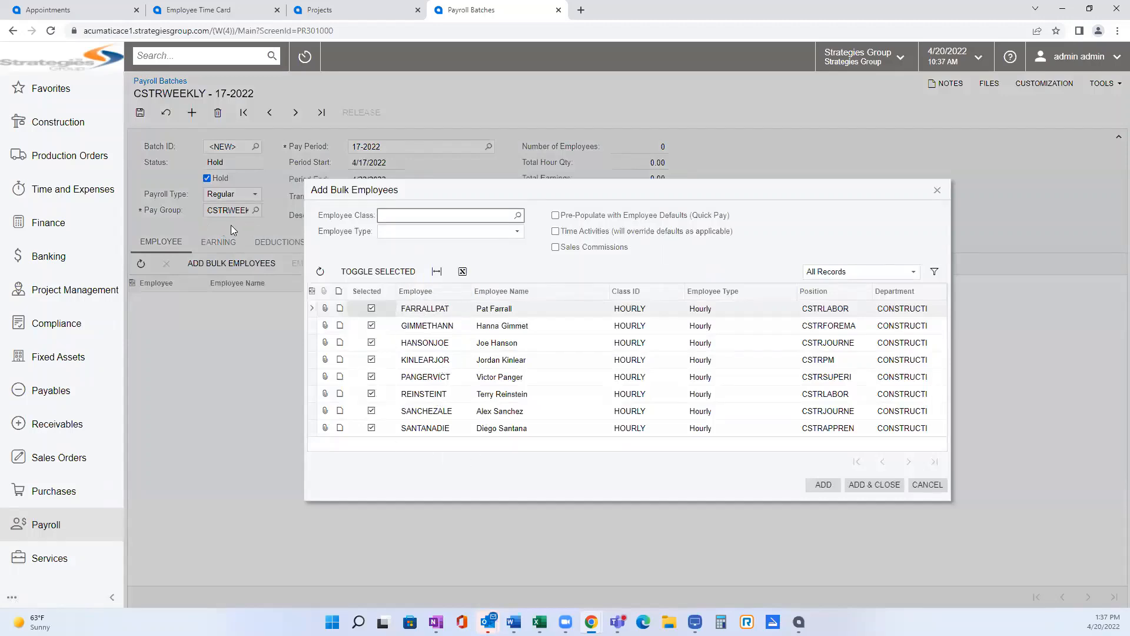
click(378, 271)
click(372, 343)
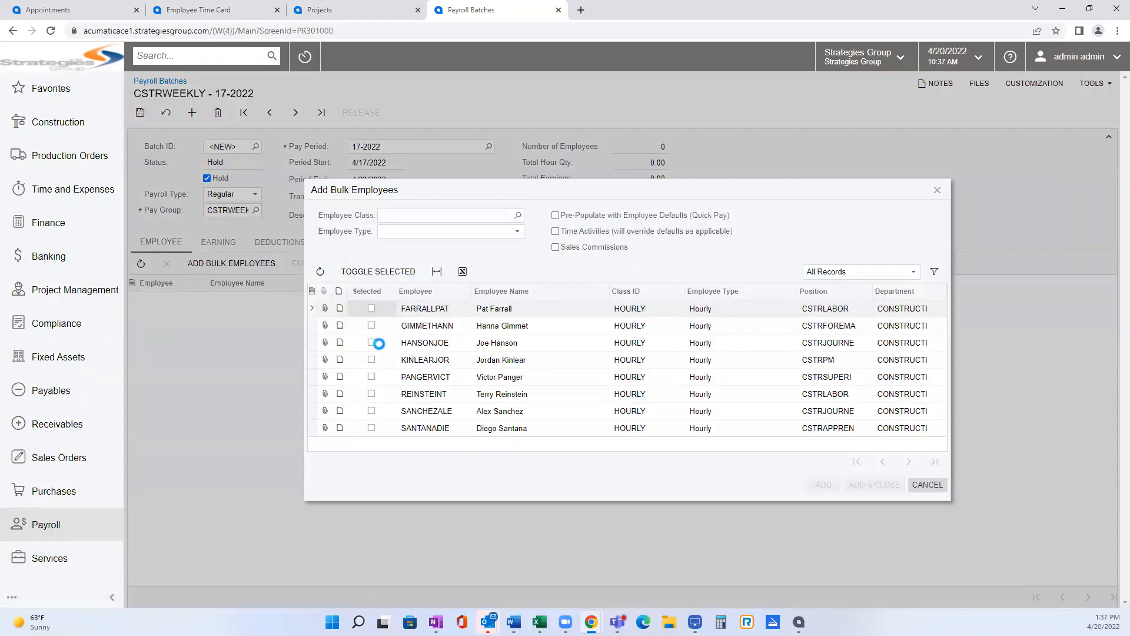
click(560, 231)
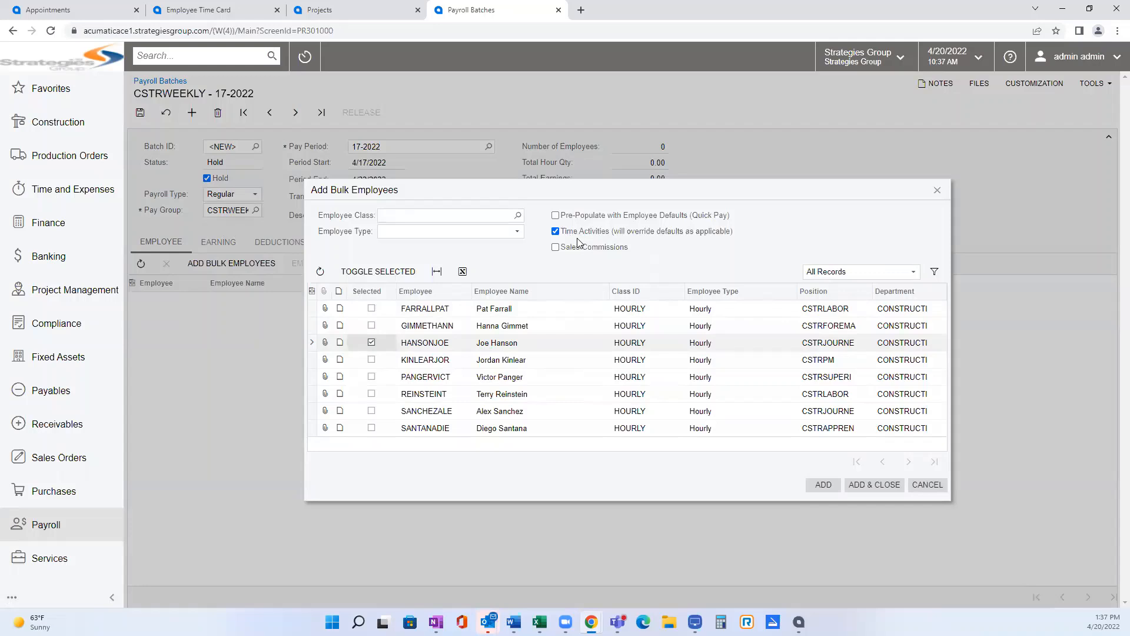
click(885, 484)
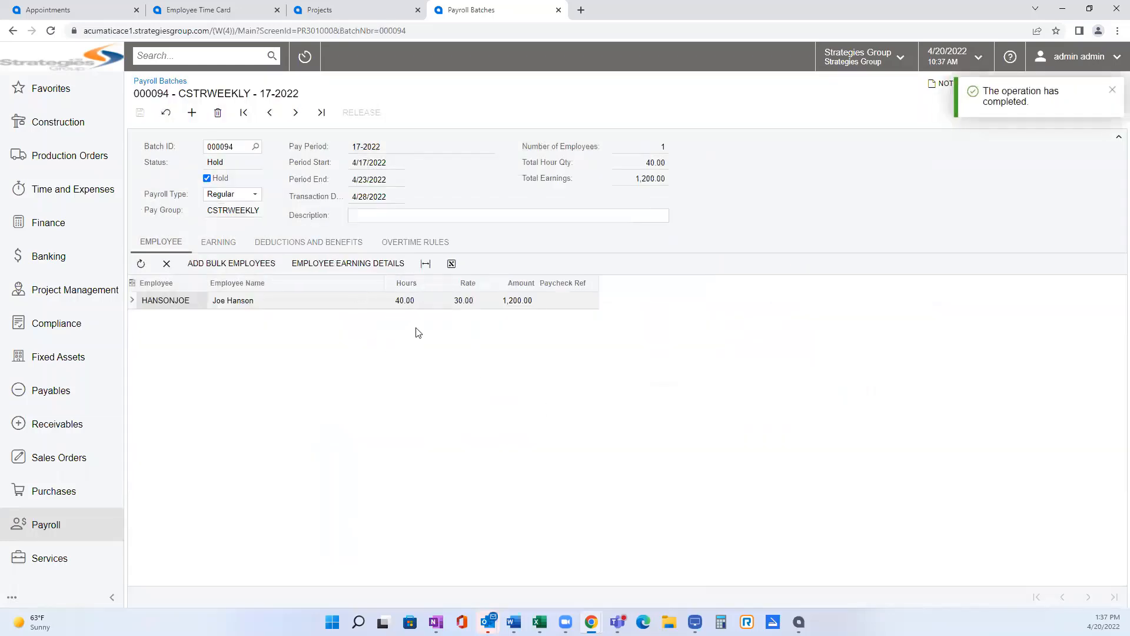
- Review the payroll batch's earning lines, including their projects and time activities, and take the batch off hold
click(218, 242)
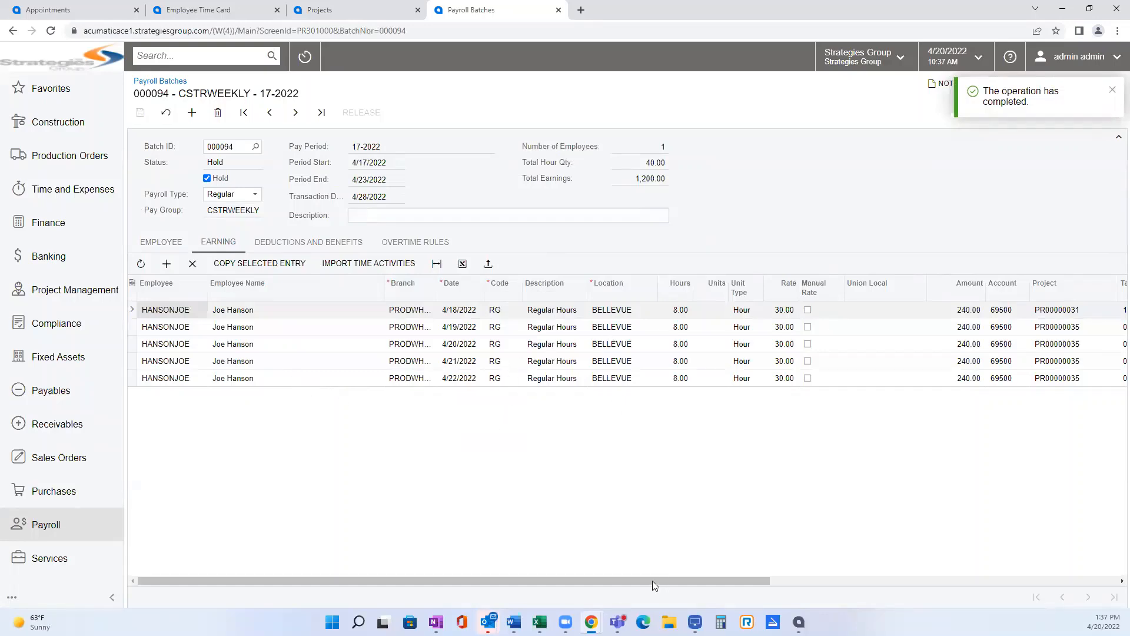
drag(652, 580, 1015, 566)
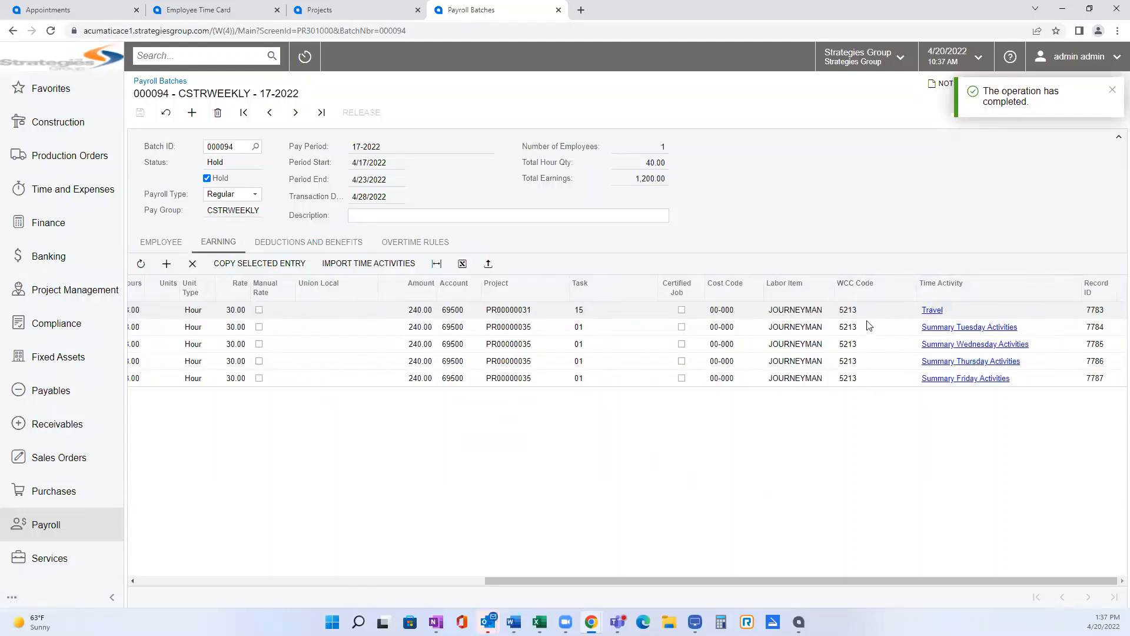
click(377, 575)
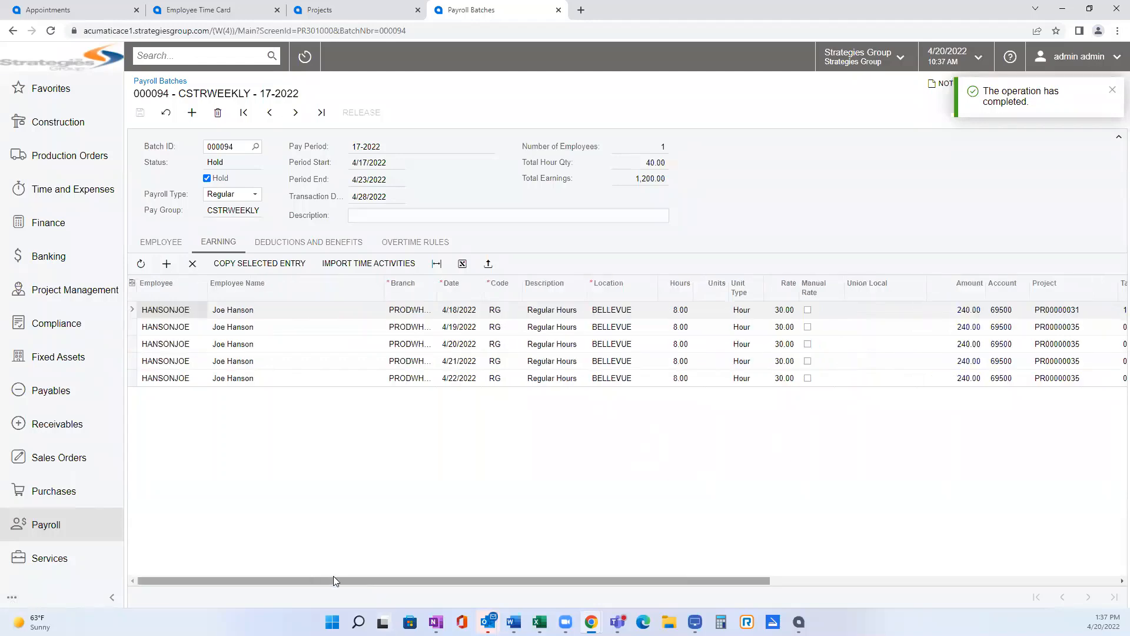
click(217, 179)
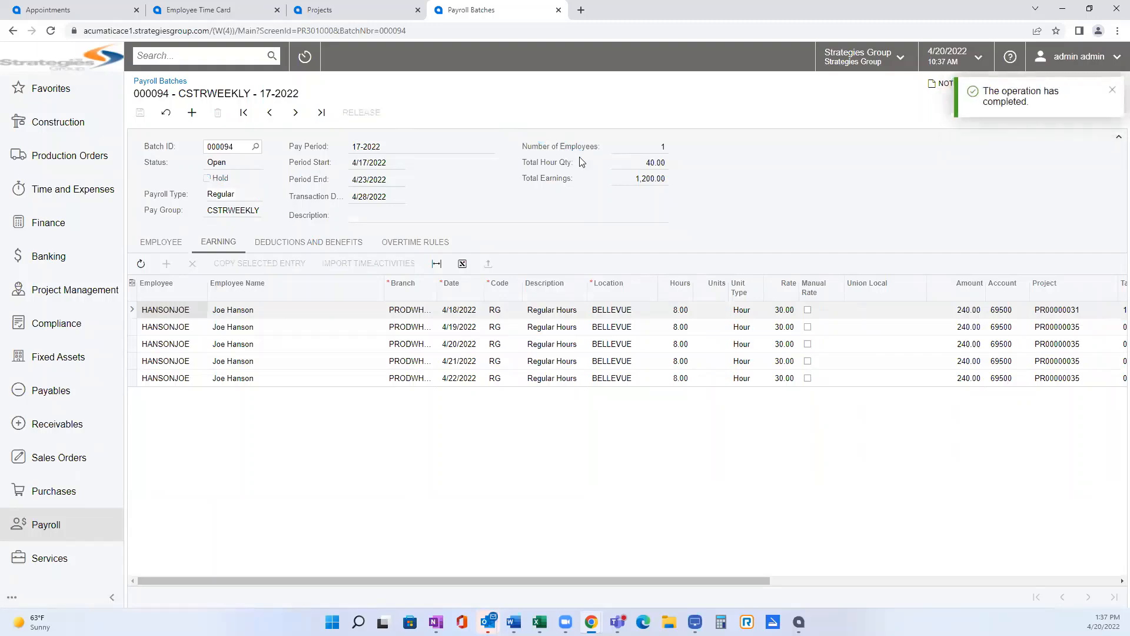
- Open the technician's new paycheck from Paychecks and Adjustments and examine its deductions and taxes
click(80, 524)
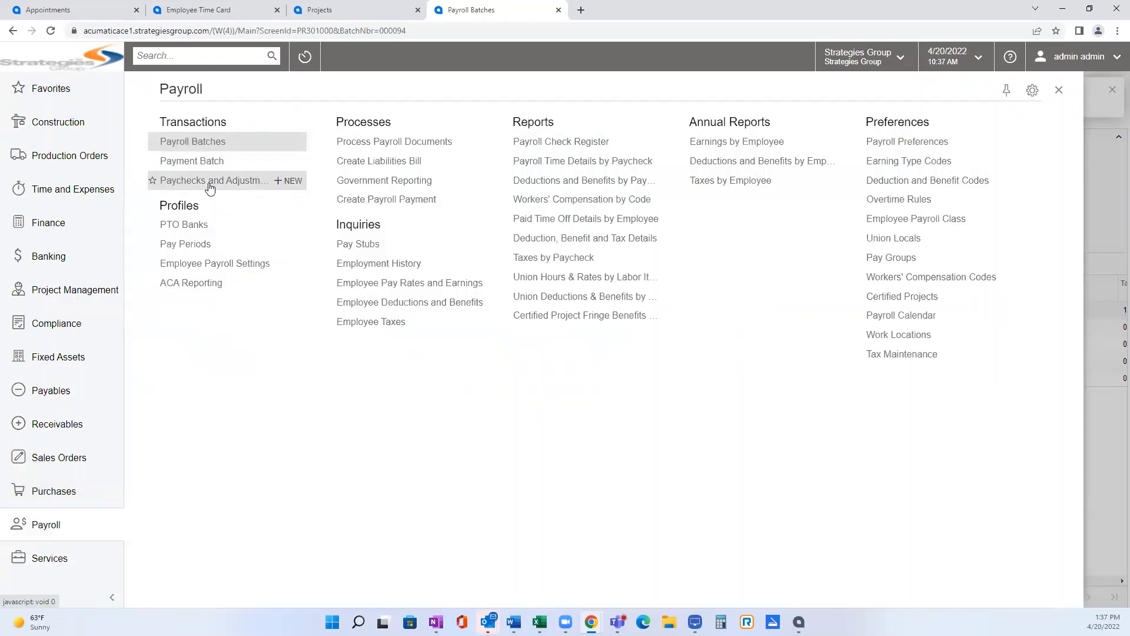
click(209, 181)
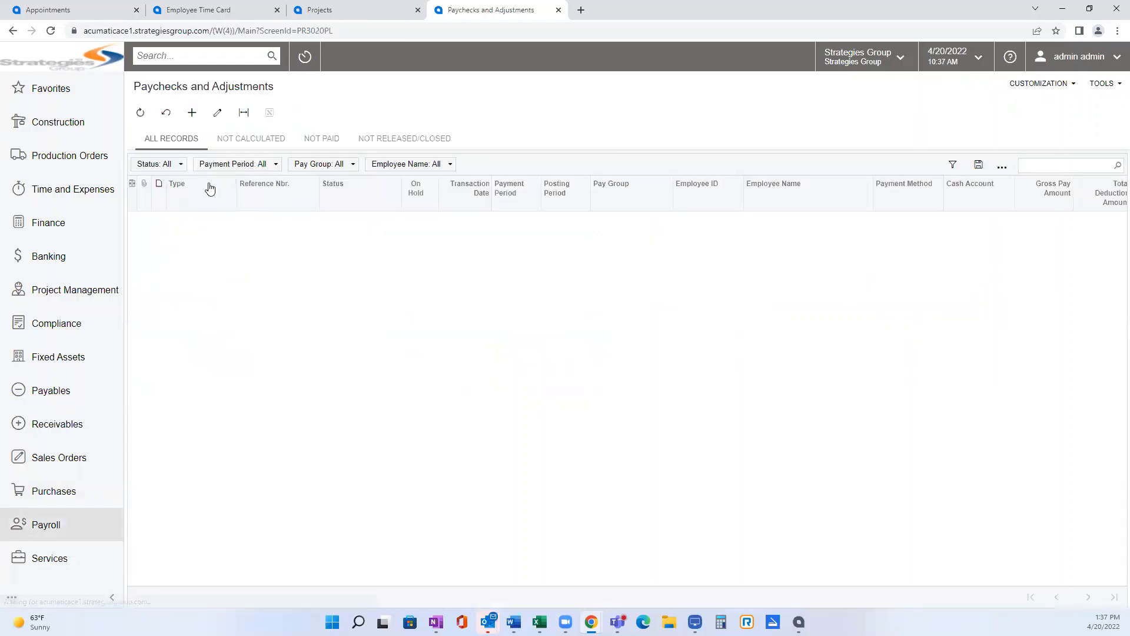
click(262, 222)
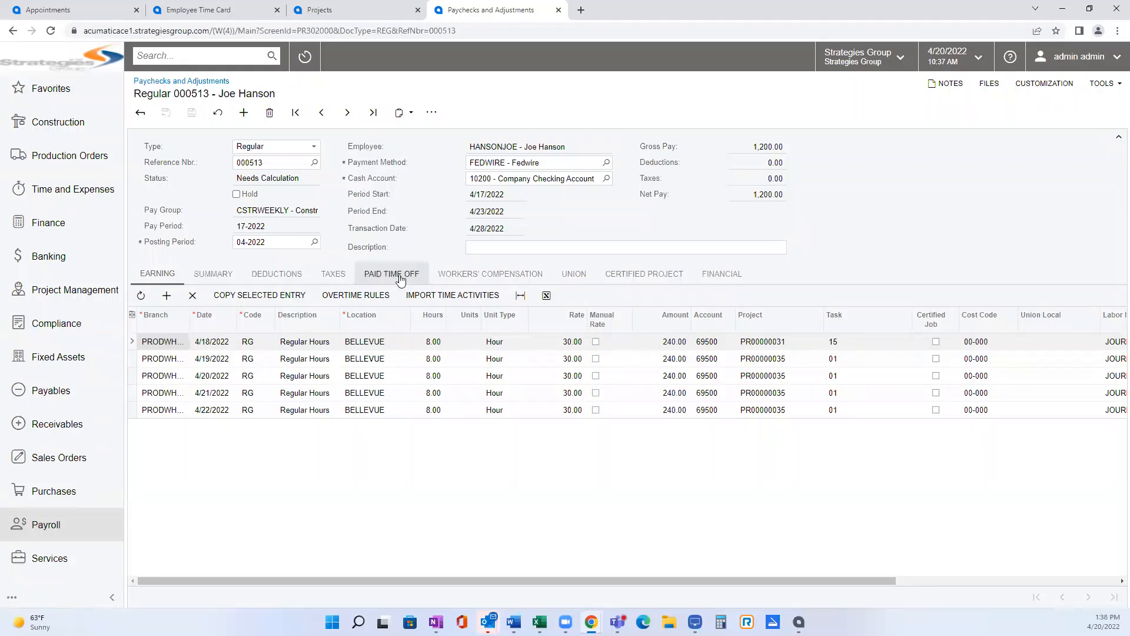
click(303, 275)
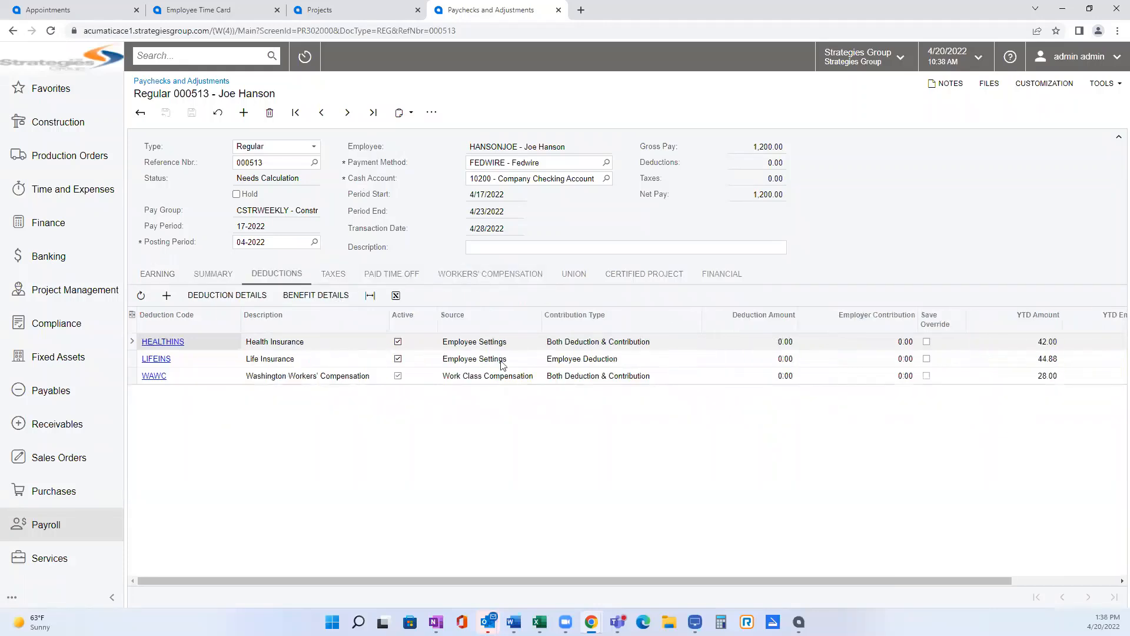
click(333, 273)
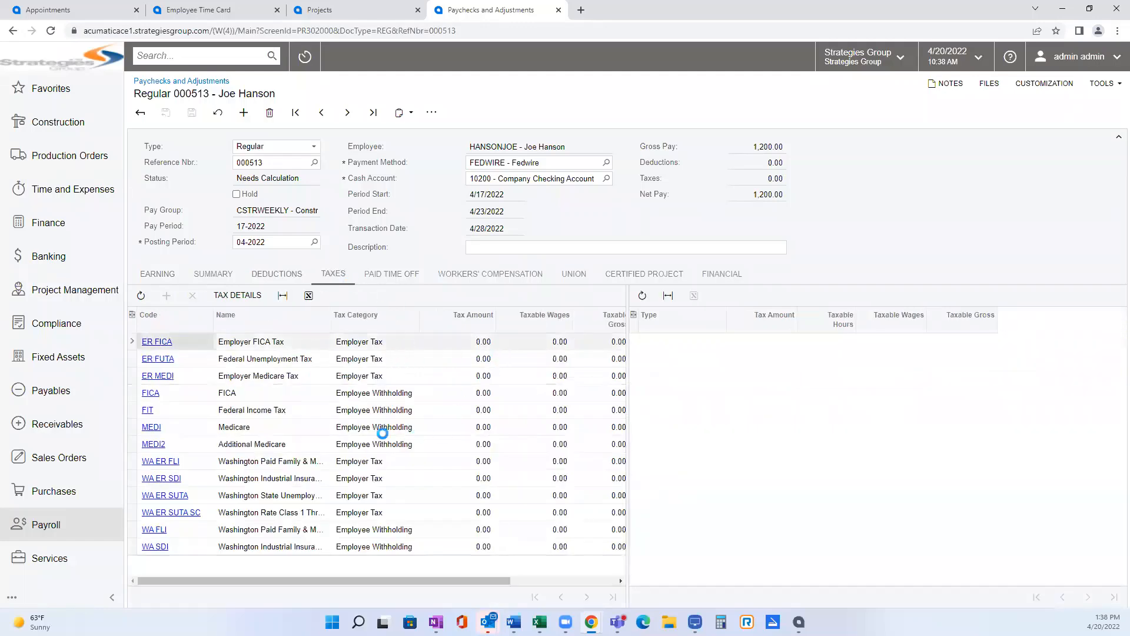
- Calculate the technician's paycheck and review the resulting deductions and taxes
click(432, 112)
click(462, 161)
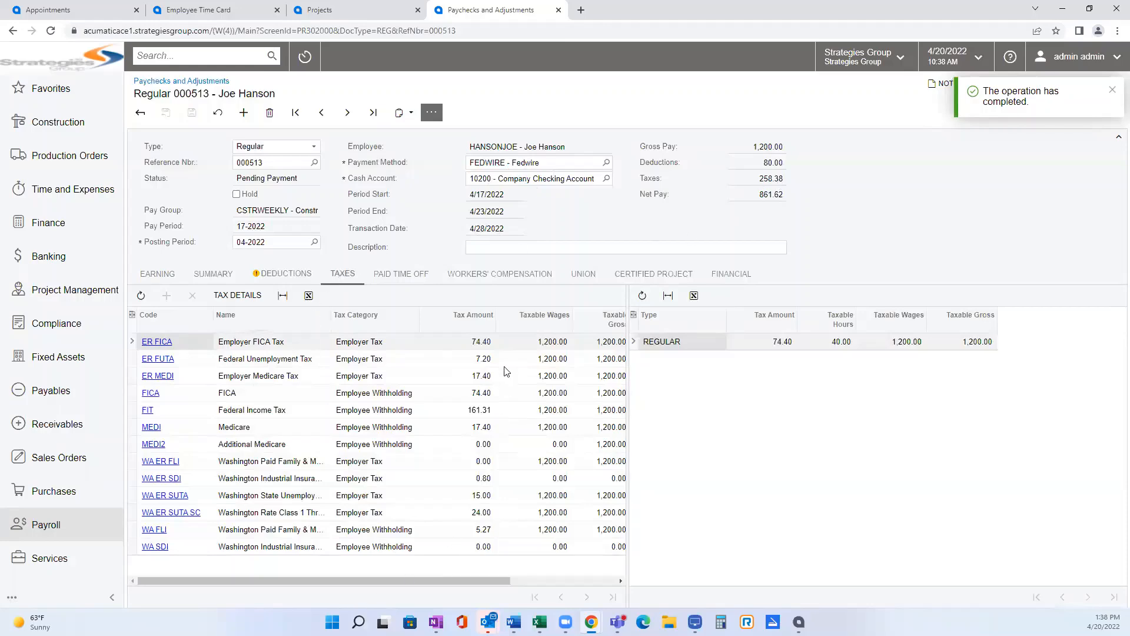
click(284, 274)
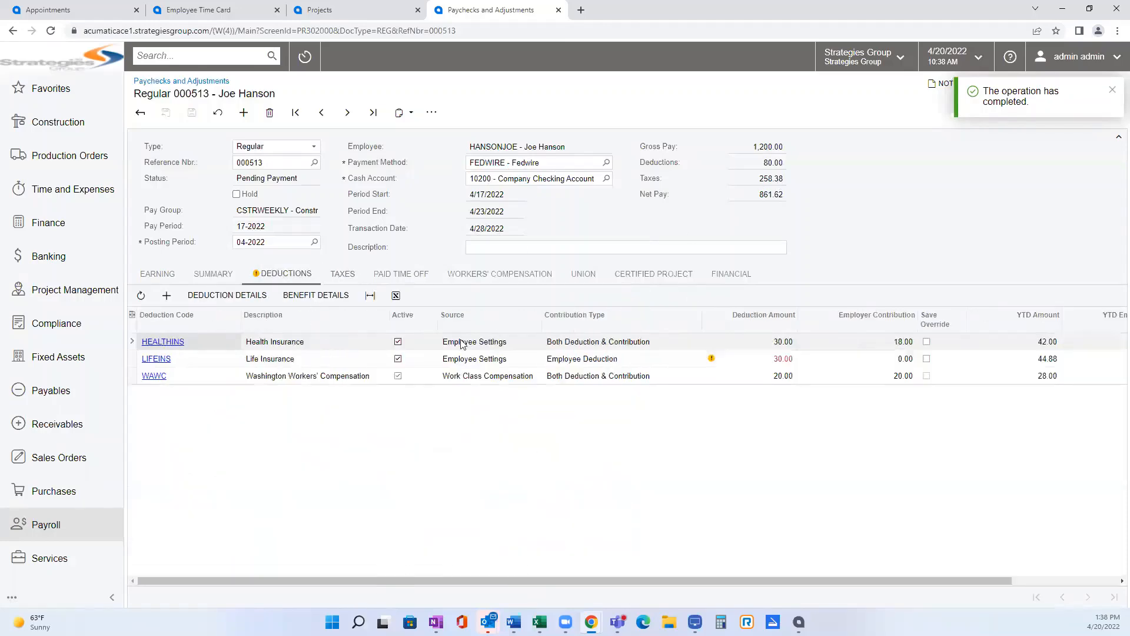
click(332, 281)
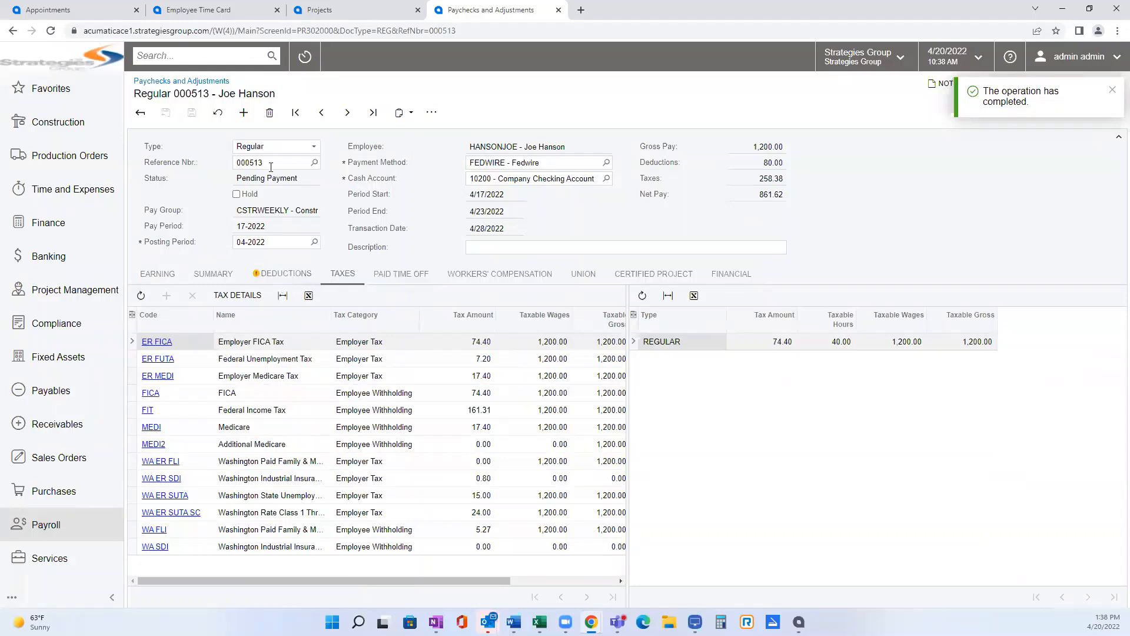
- Process the paycheck's payment into a FEDWIRE payment batch and export that batch
click(432, 114)
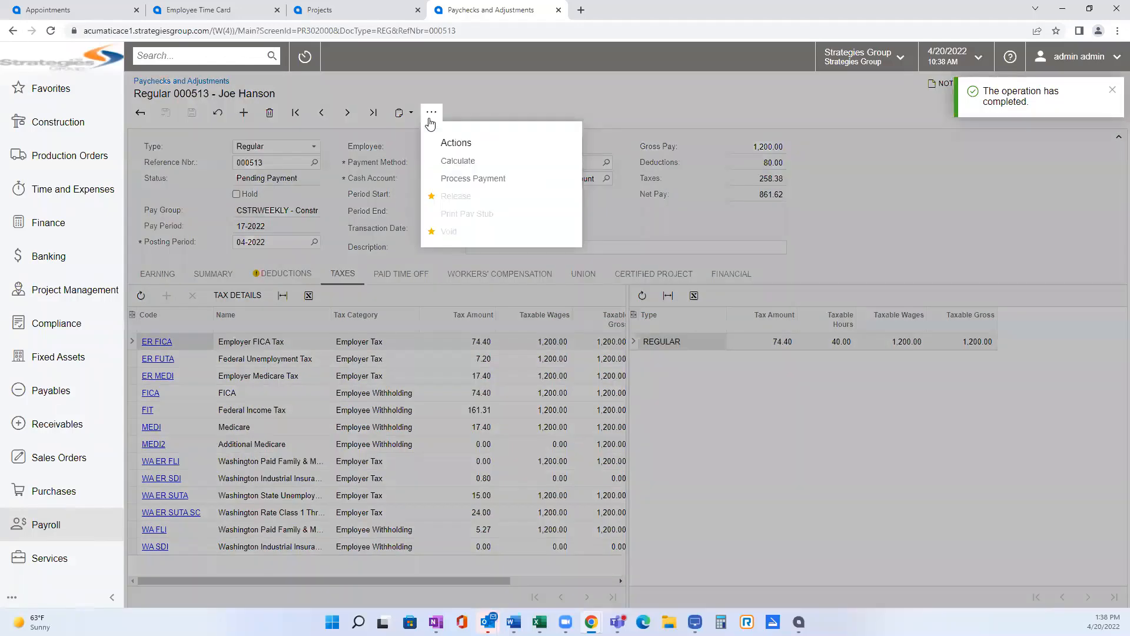
click(483, 179)
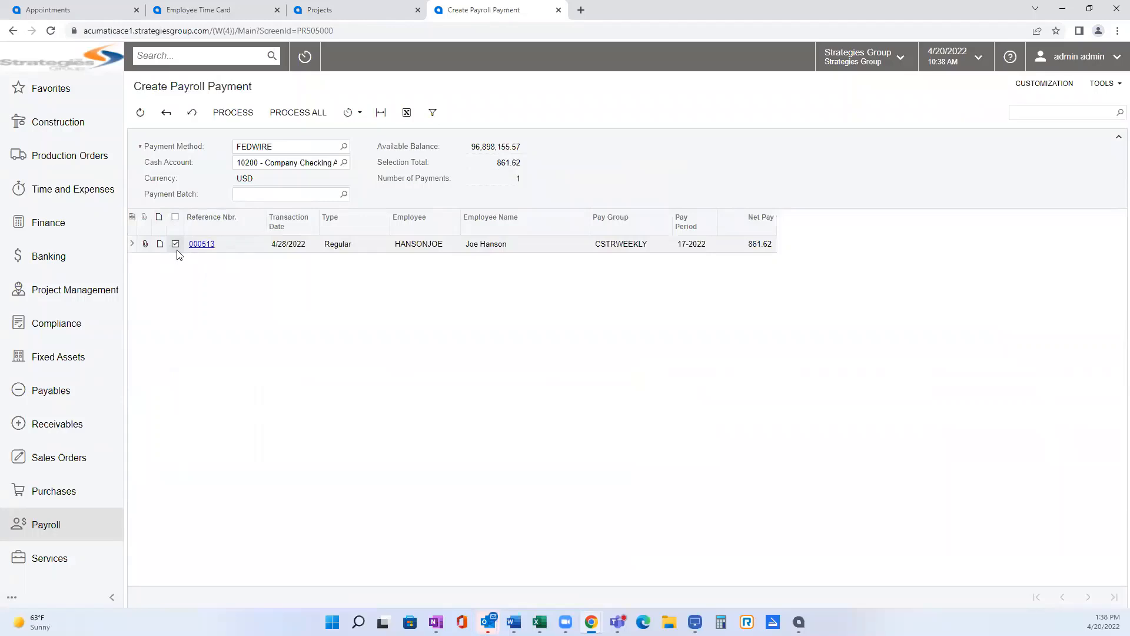
click(233, 112)
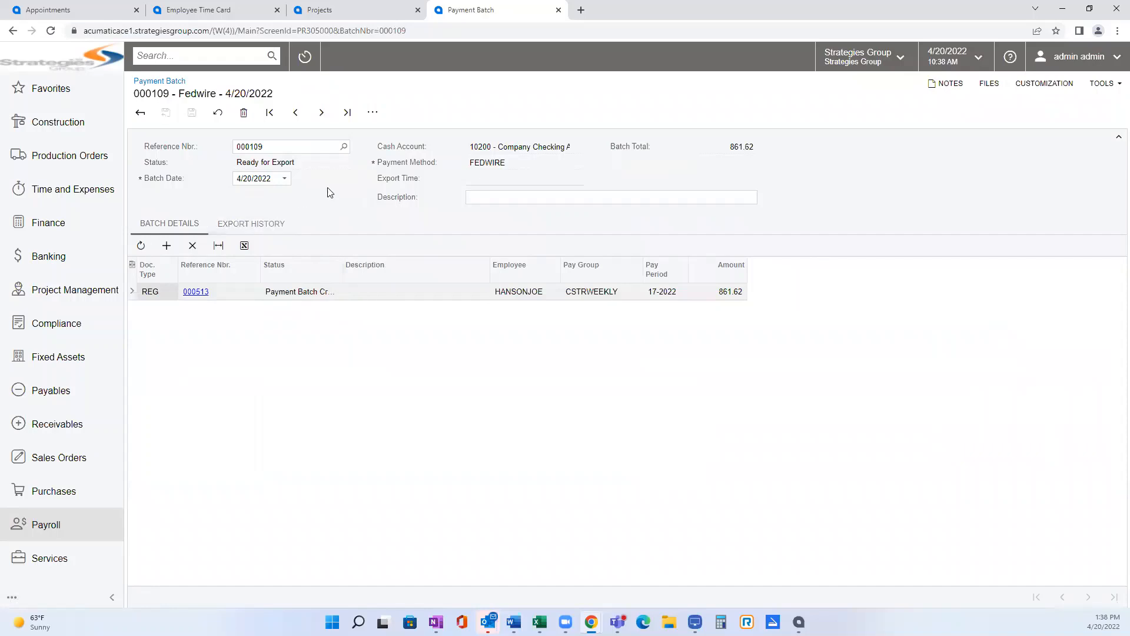
click(373, 114)
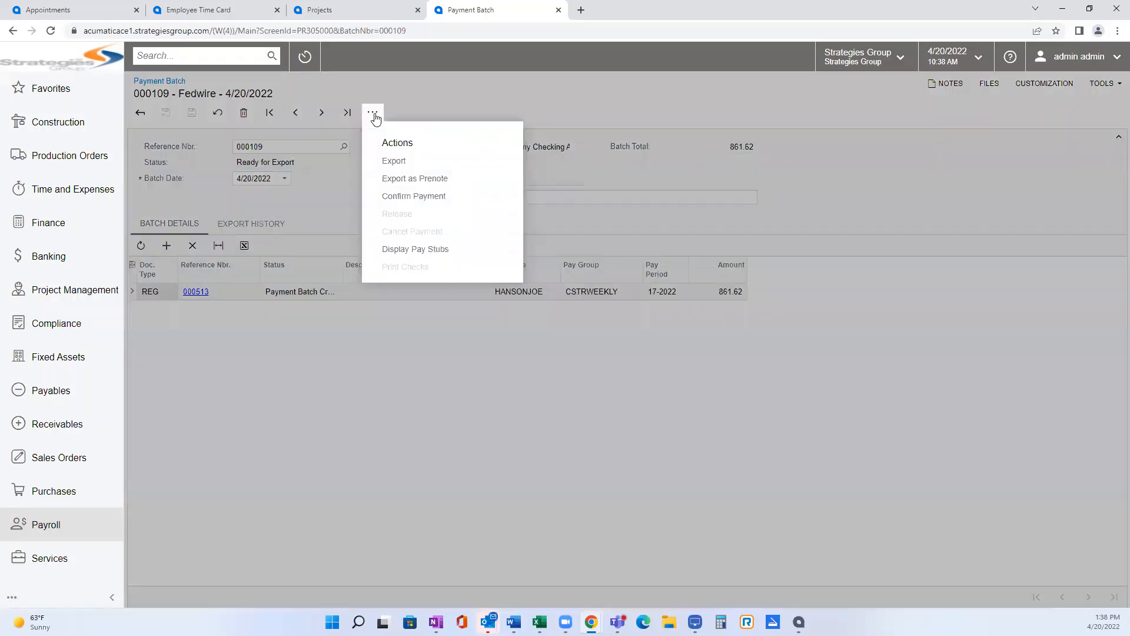
click(395, 161)
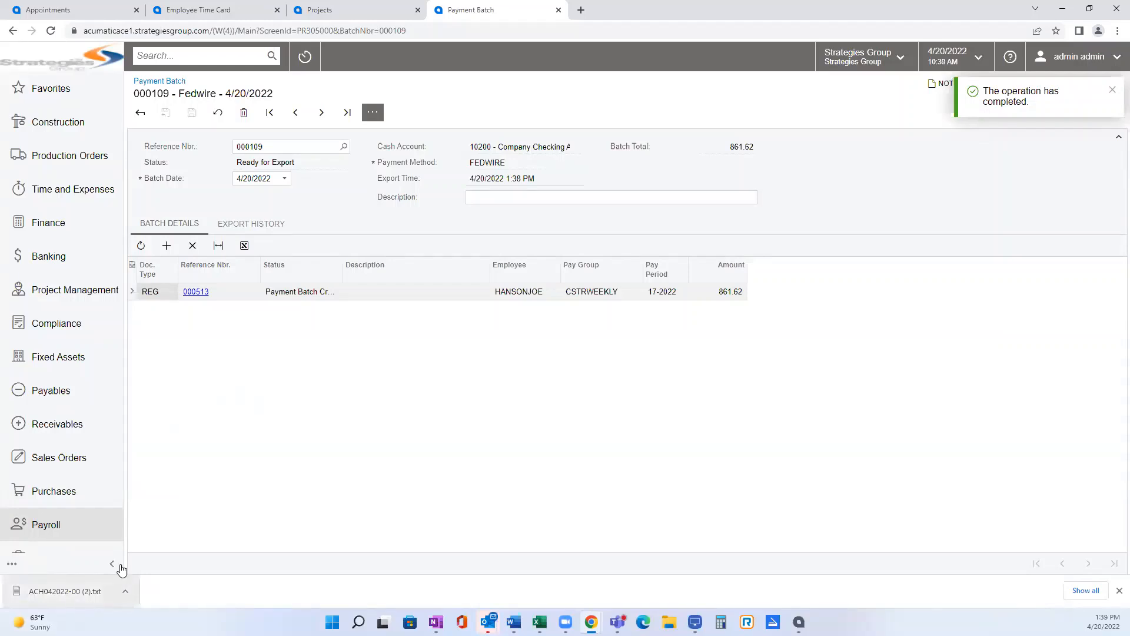
- Confirm the payment of the payroll payment batch and release the batch
click(372, 113)
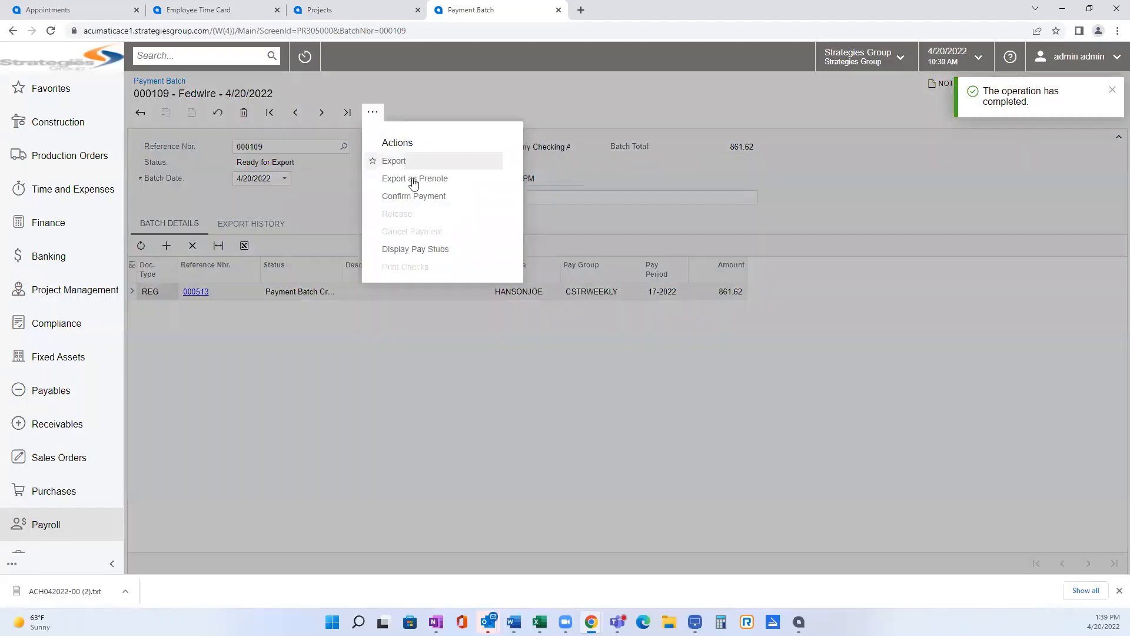
click(406, 194)
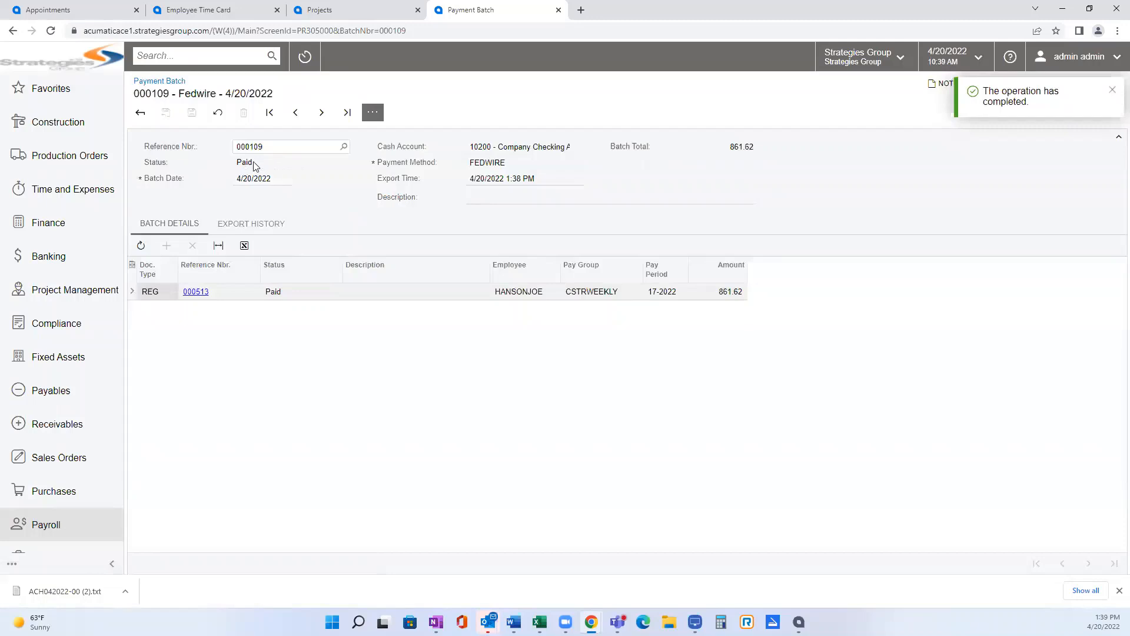
click(372, 112)
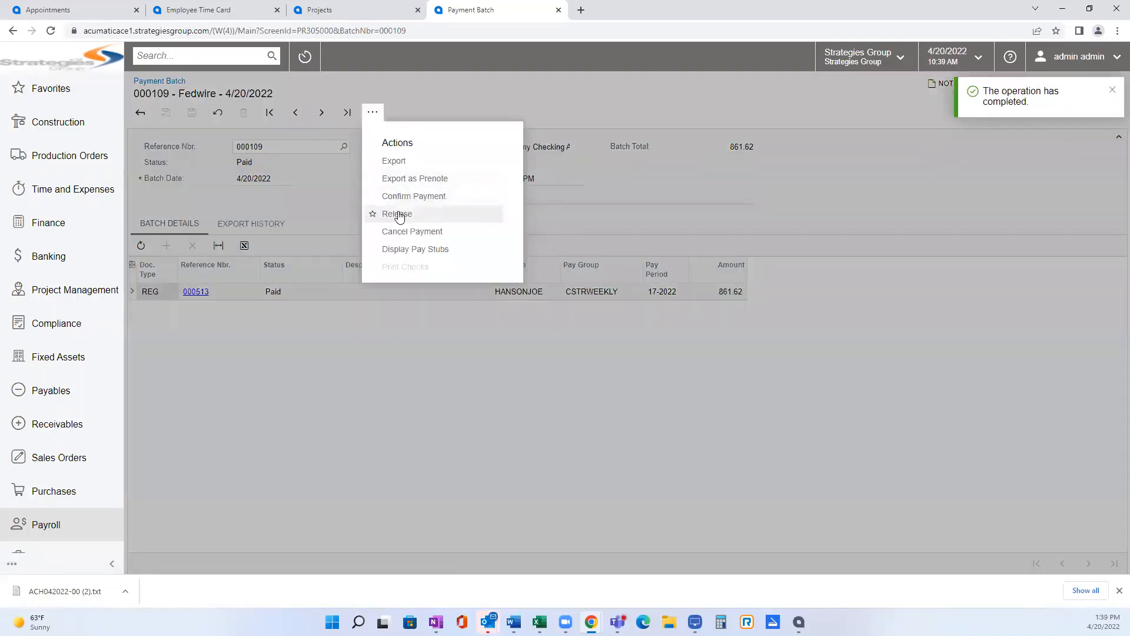
click(399, 215)
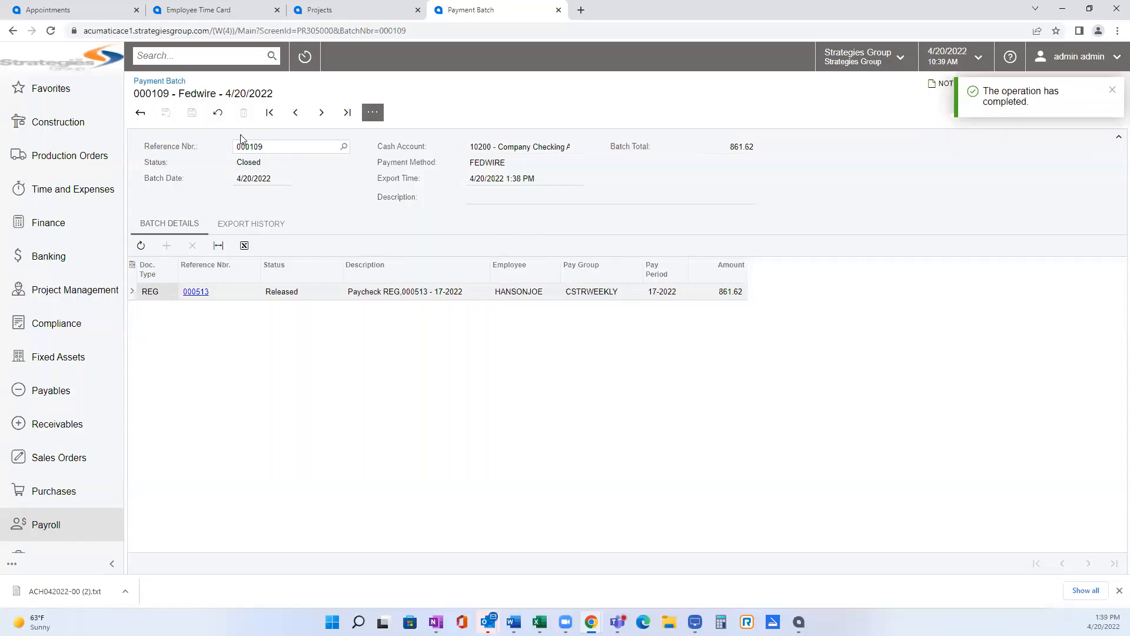
- Examine the actual quantities and amounts in the cost budget of project PR00000031
click(317, 10)
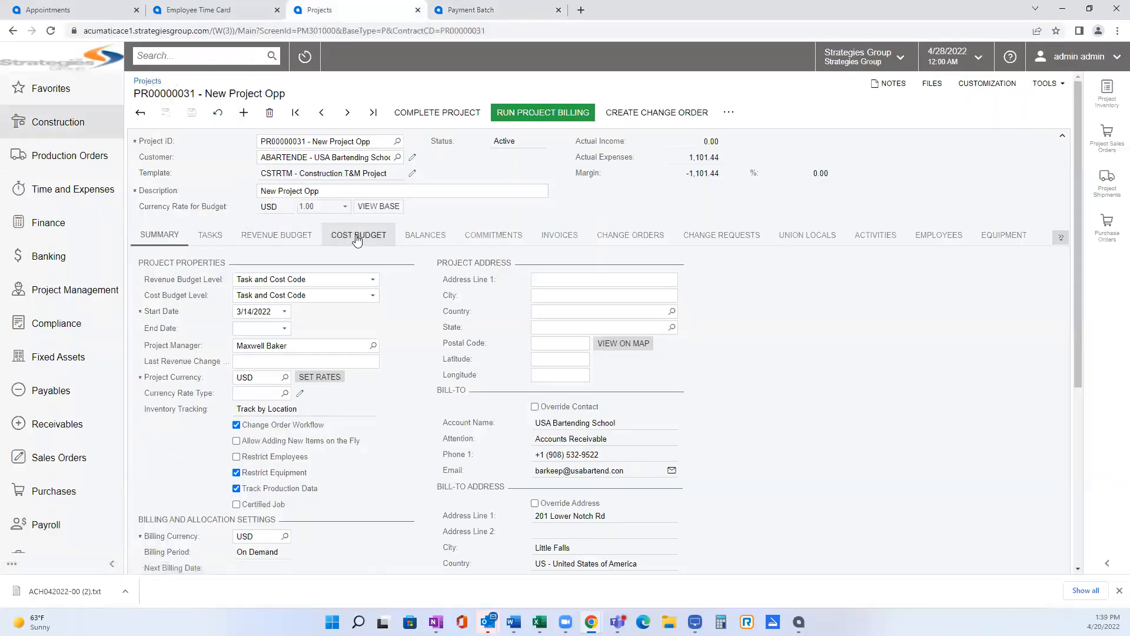
click(357, 236)
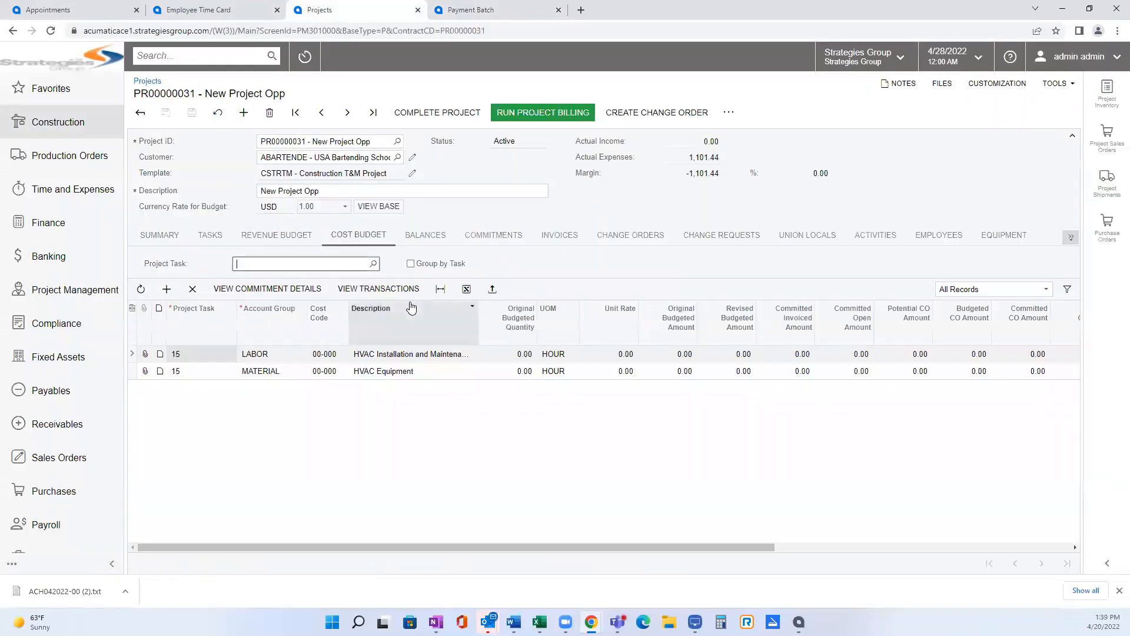
drag(639, 546, 955, 546)
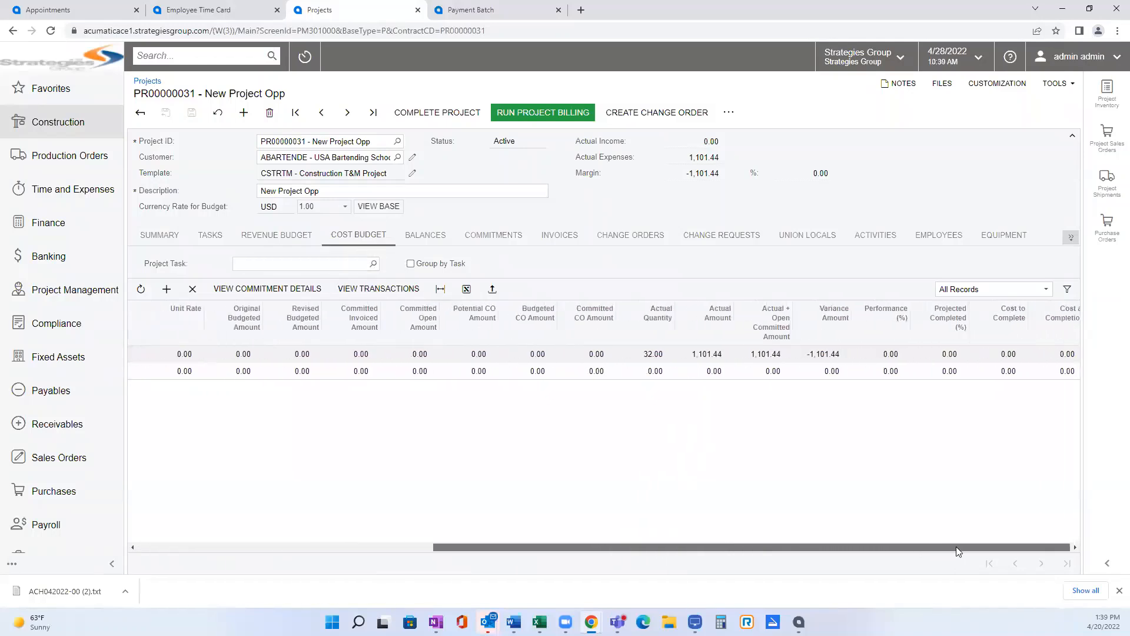
- Check the labor line of the project's cost budget and bring up the project balances by account group
click(704, 361)
drag(527, 548, 227, 547)
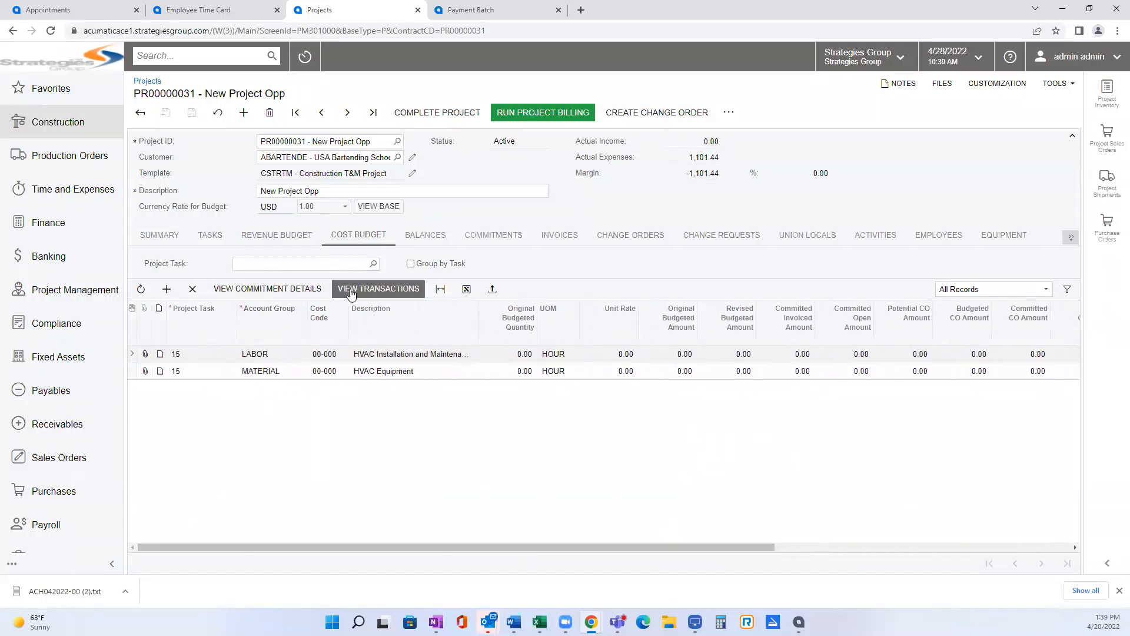
click(410, 235)
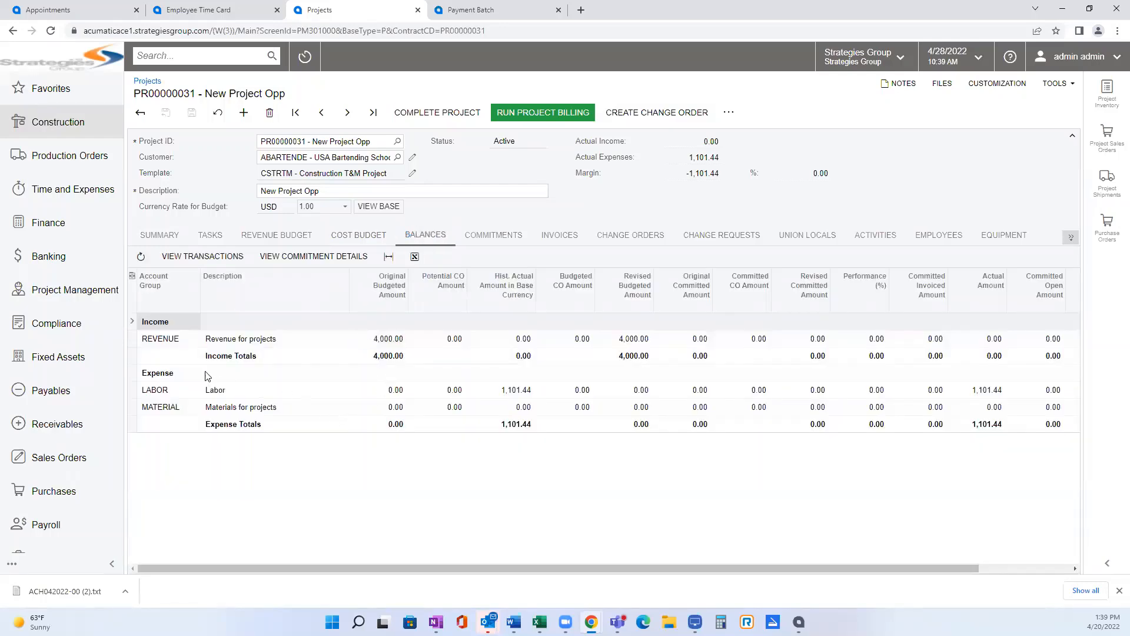
- Open the transaction details behind the LABOR account group's balance and enlarge them to full size
click(207, 391)
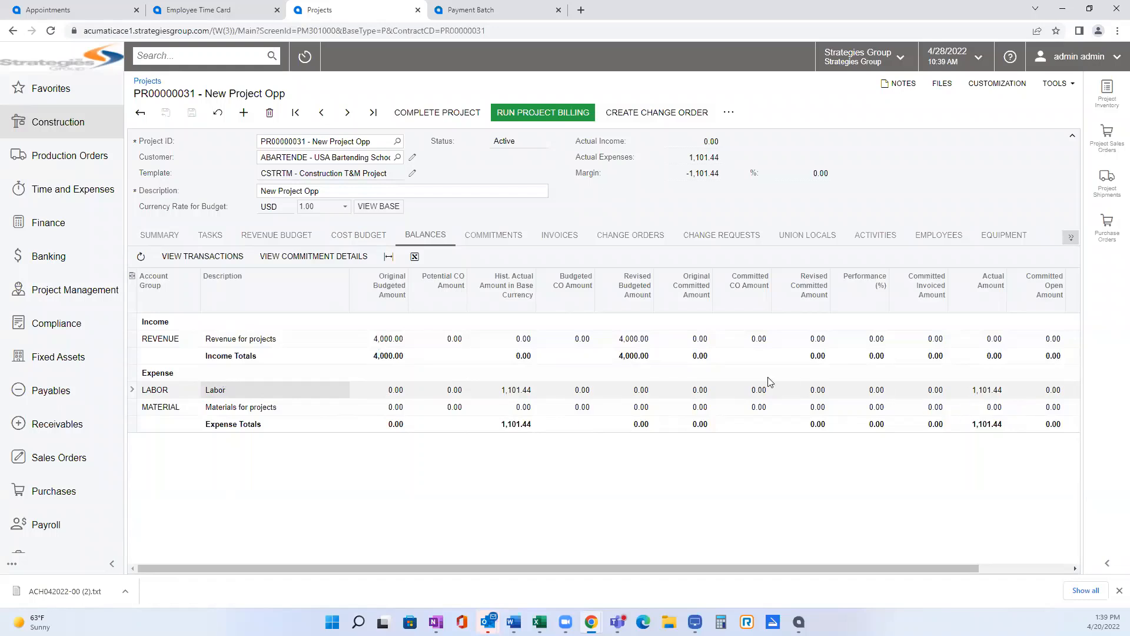
click(786, 389)
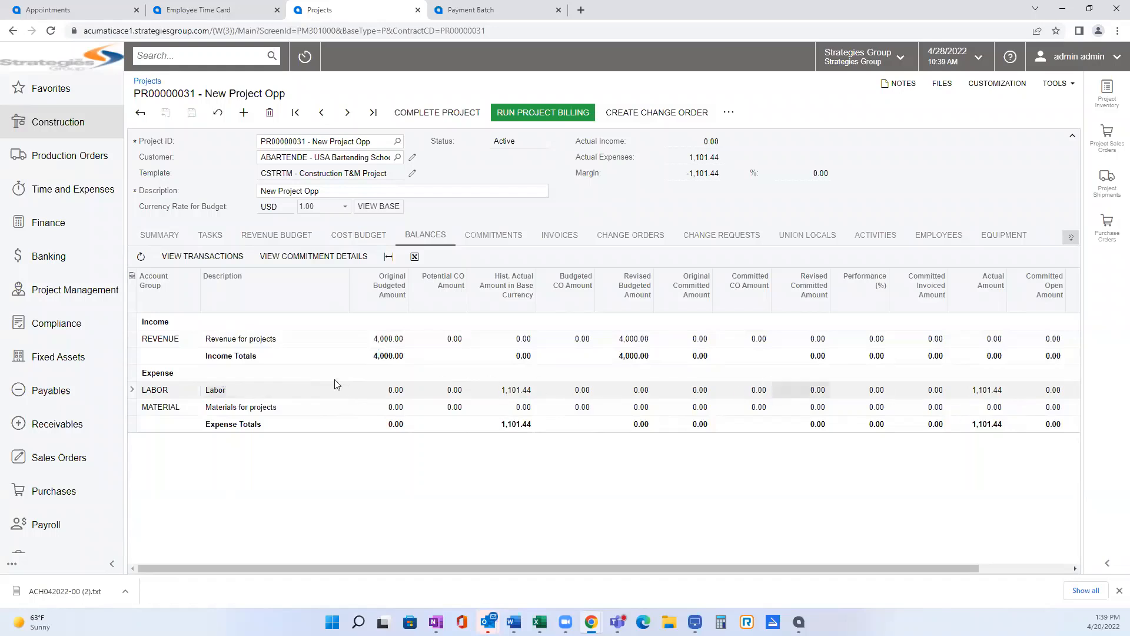
click(247, 259)
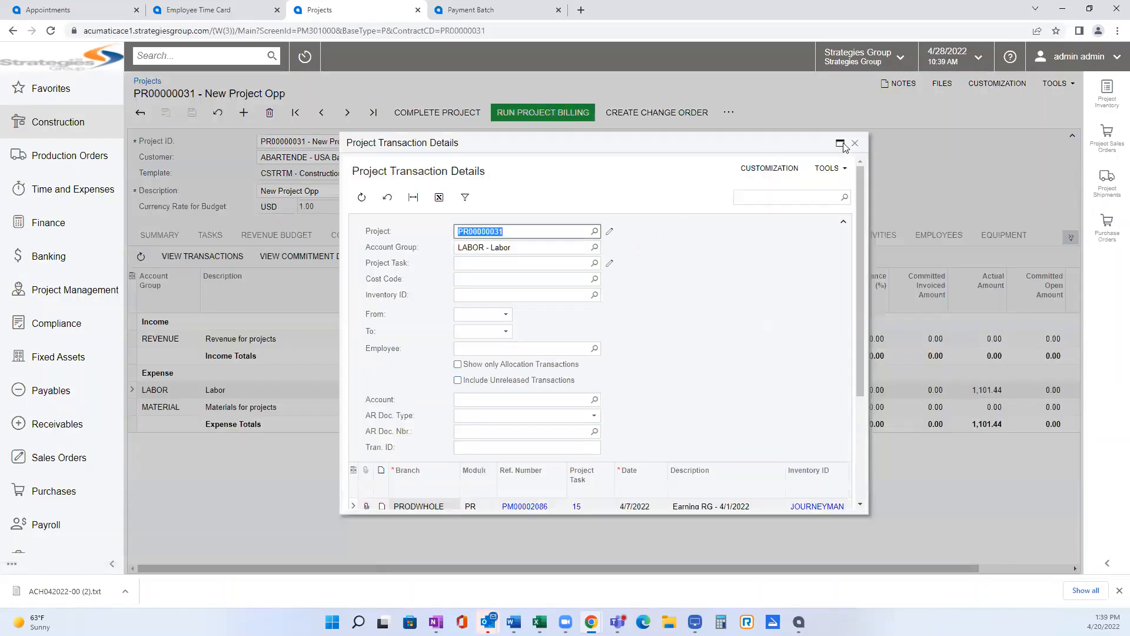
click(840, 144)
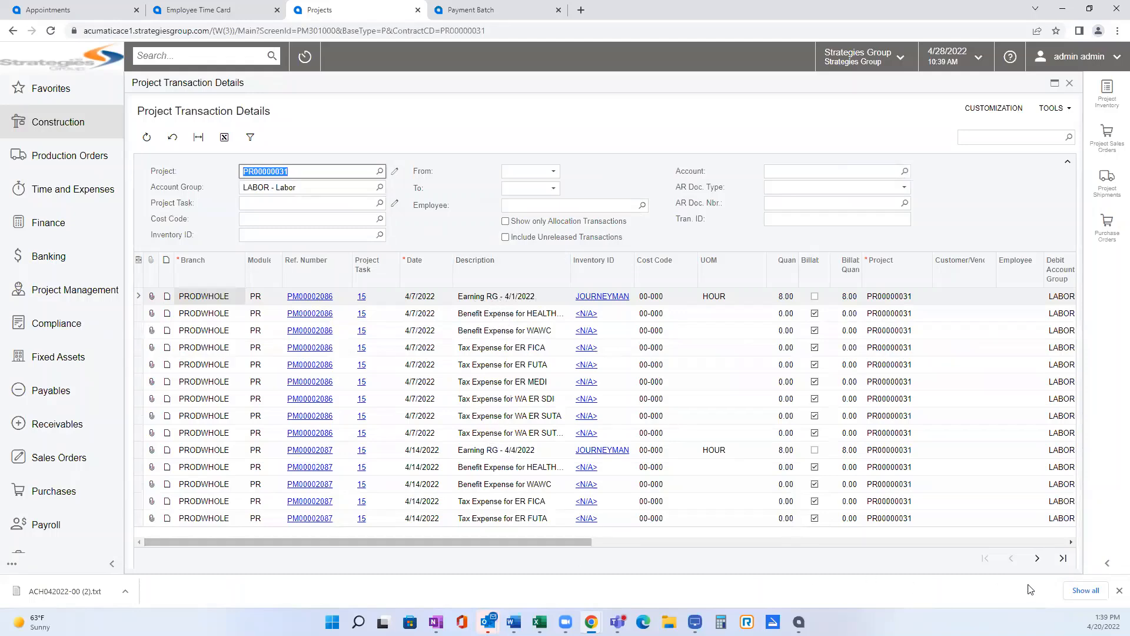
- Examine the payroll earning, benefit and tax expense transactions on the last pages of the labor transaction list, including the 4/18/2022 earning
click(1063, 557)
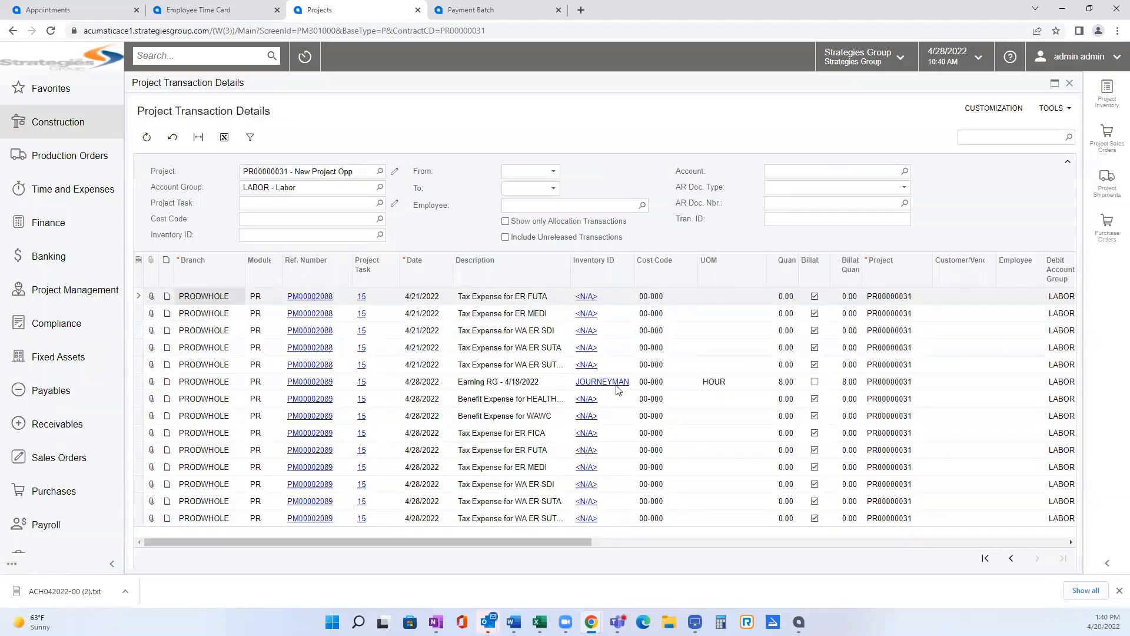
click(1011, 558)
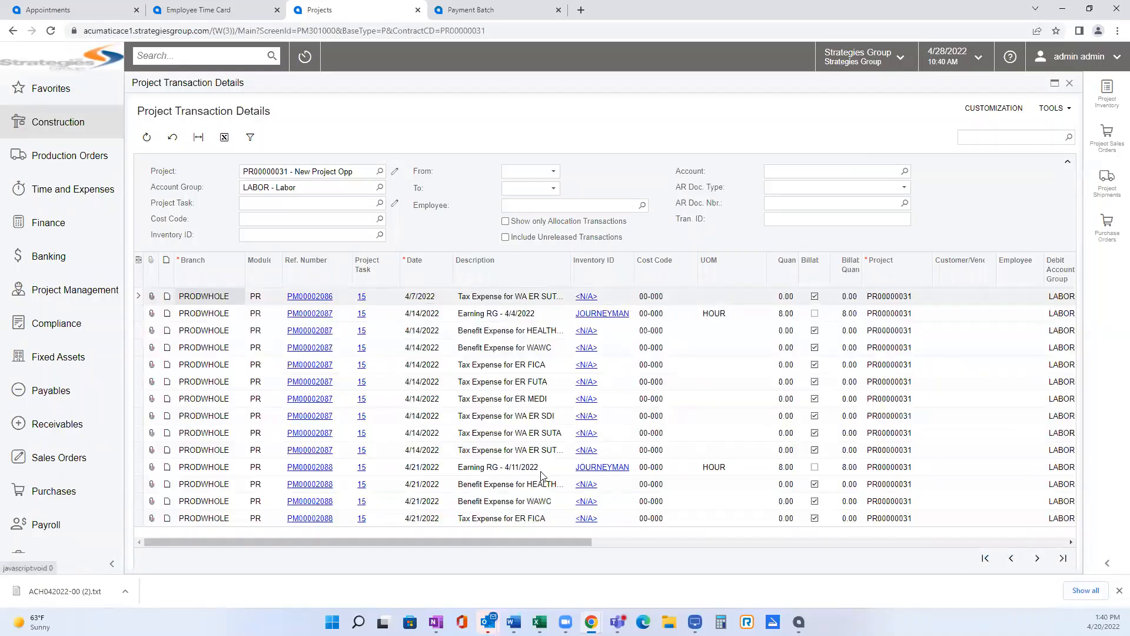
click(552, 471)
click(512, 502)
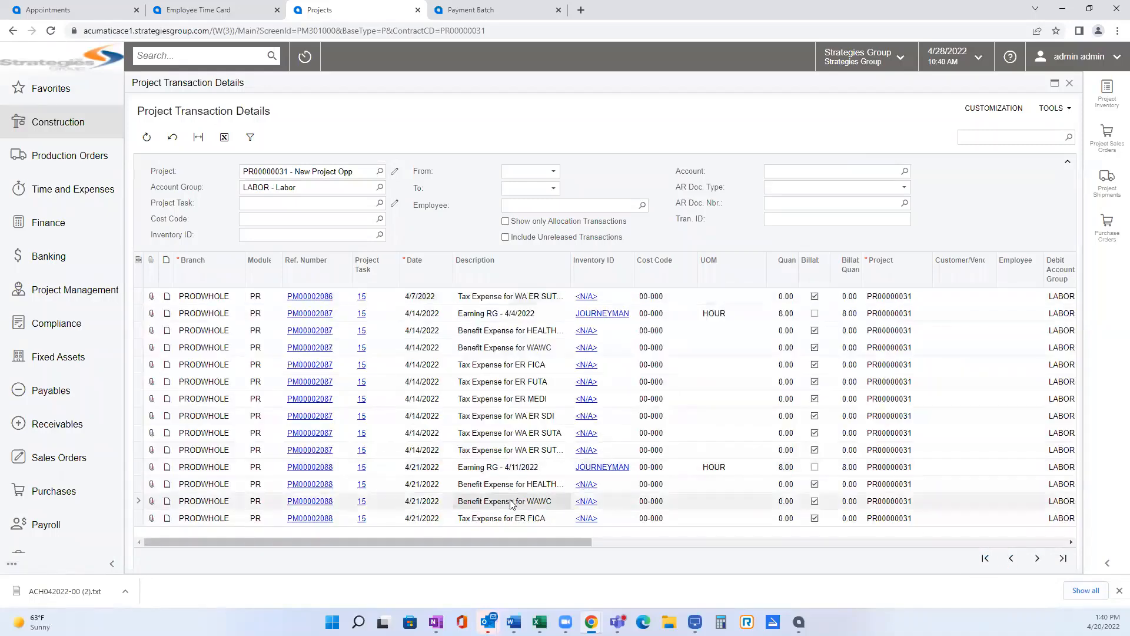
click(540, 519)
click(1037, 558)
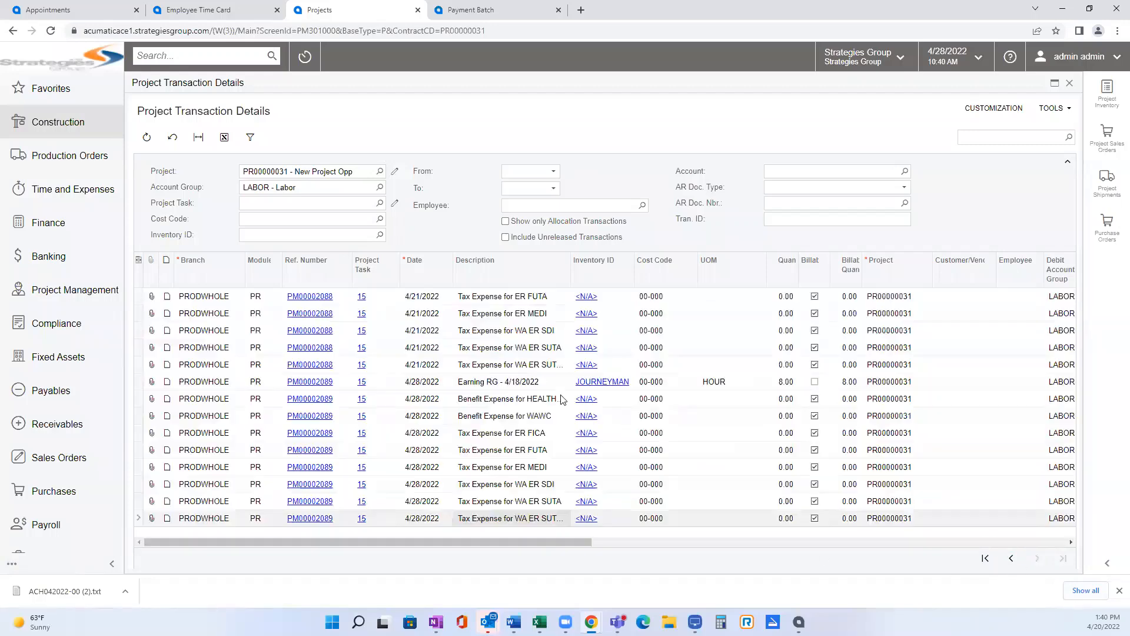
click(508, 301)
click(533, 386)
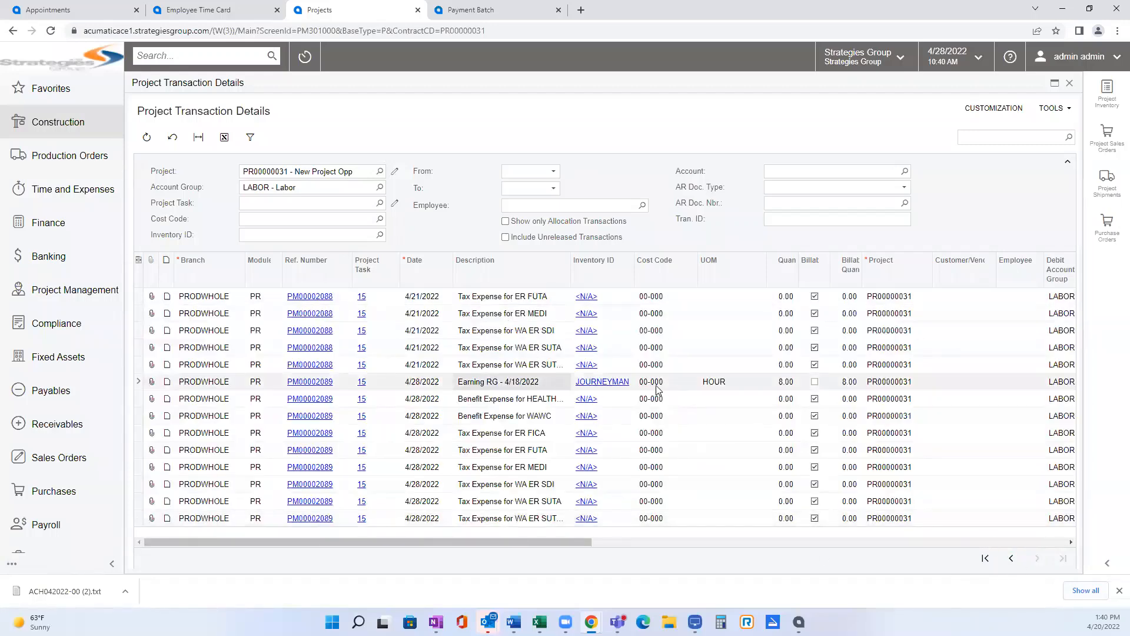